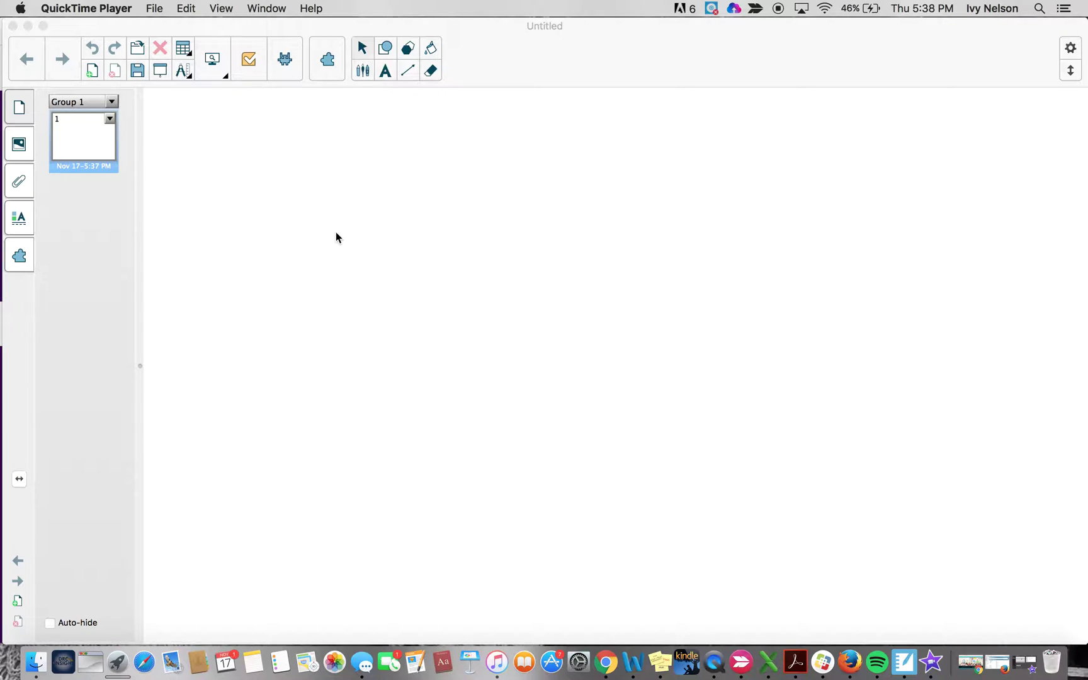
Bring the blank untitled Notebook page to the front, using a Spotlight search for 'notebook'.
click(336, 232)
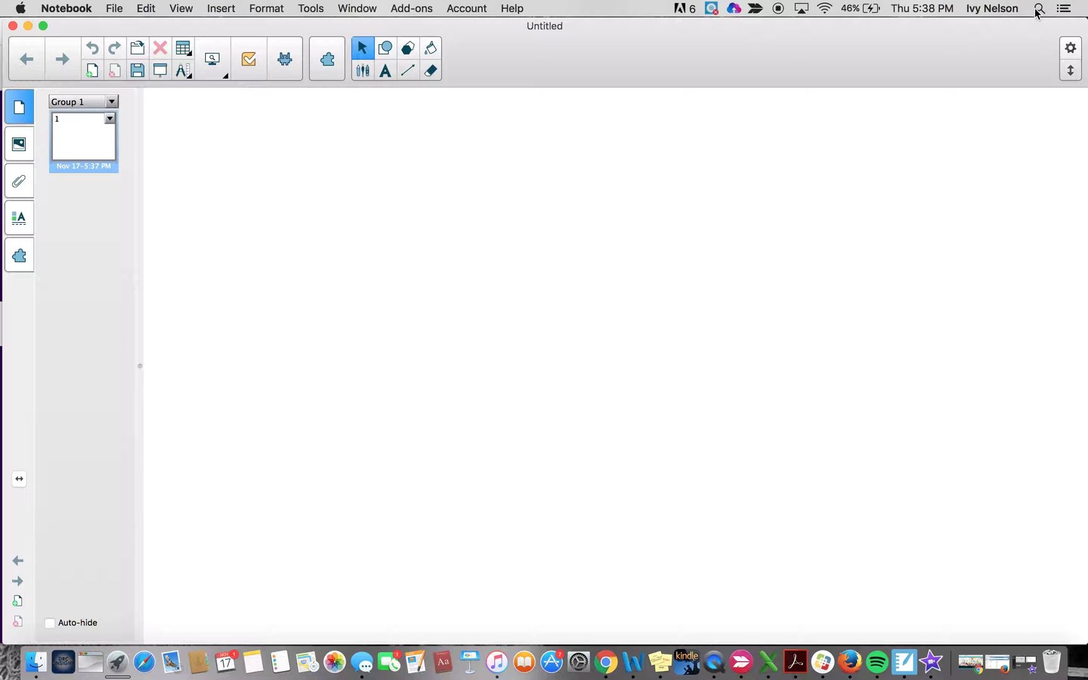
click(1038, 10)
text(notebo)
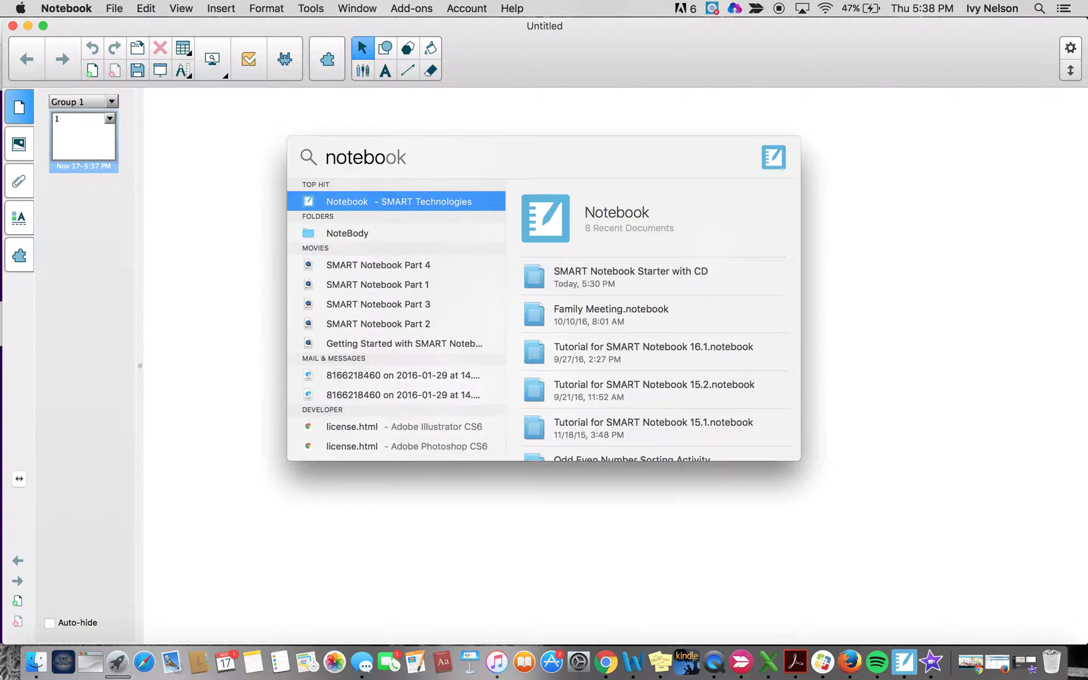
click(245, 188)
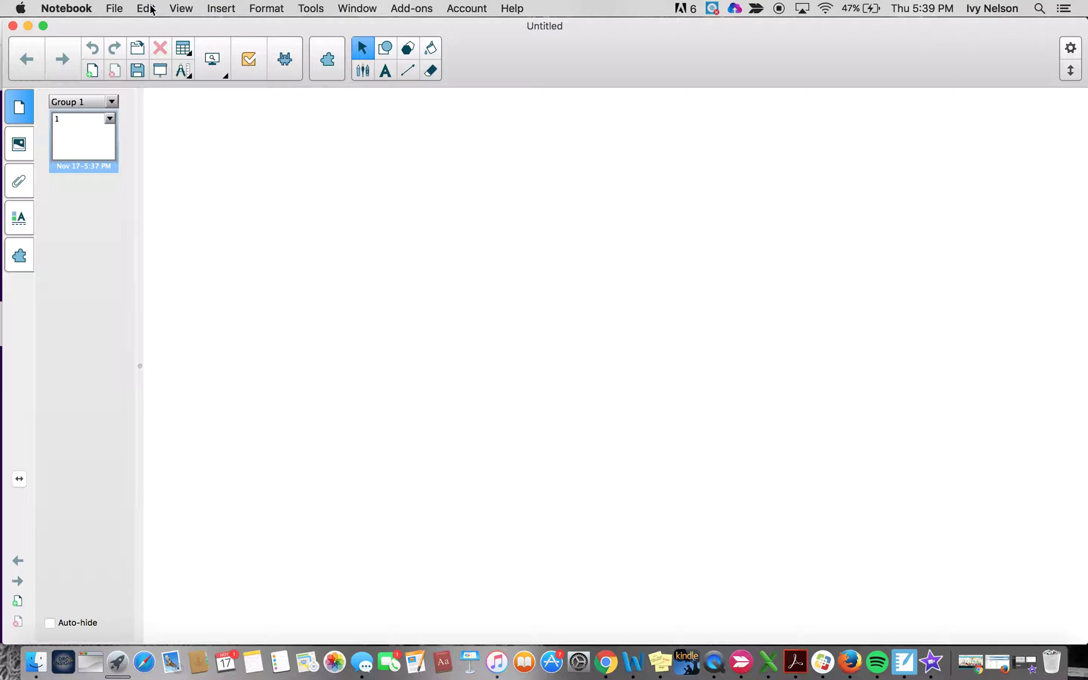
Open Insert > SMART lab Activity and scroll through the Add an Activity game list.
click(217, 10)
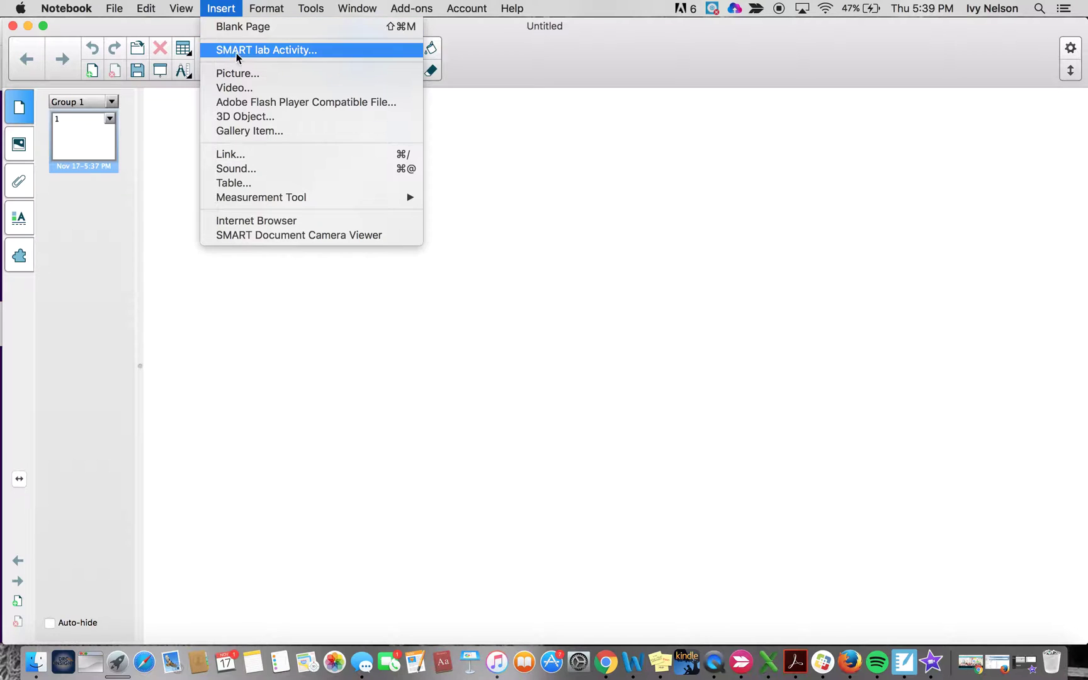
click(263, 51)
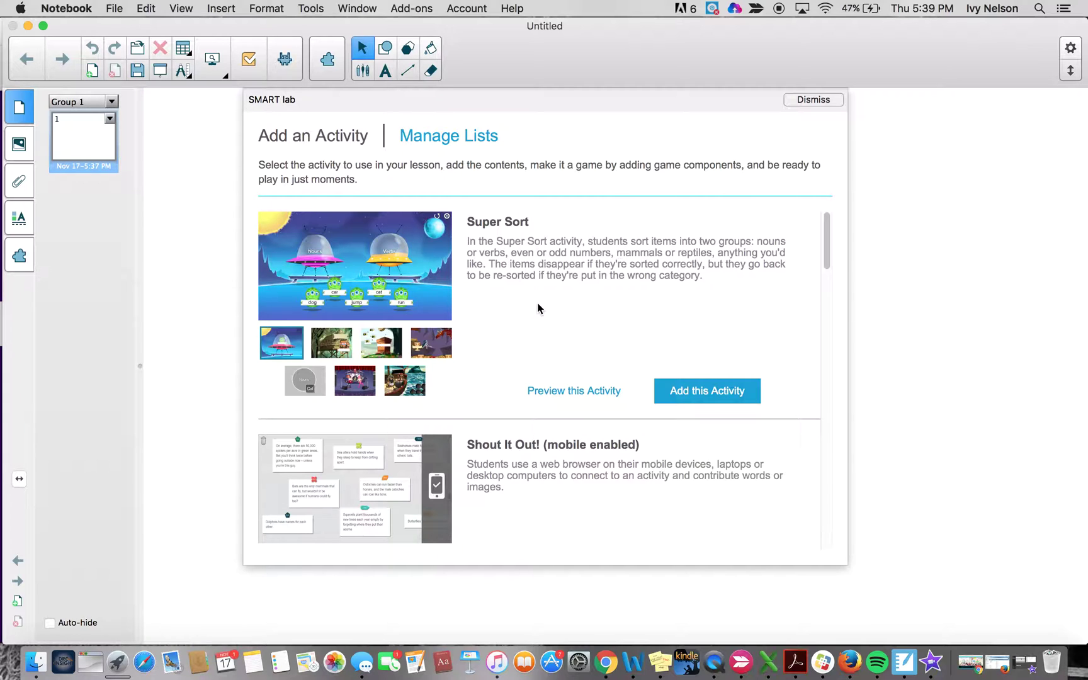
scroll(537, 307, down, 5)
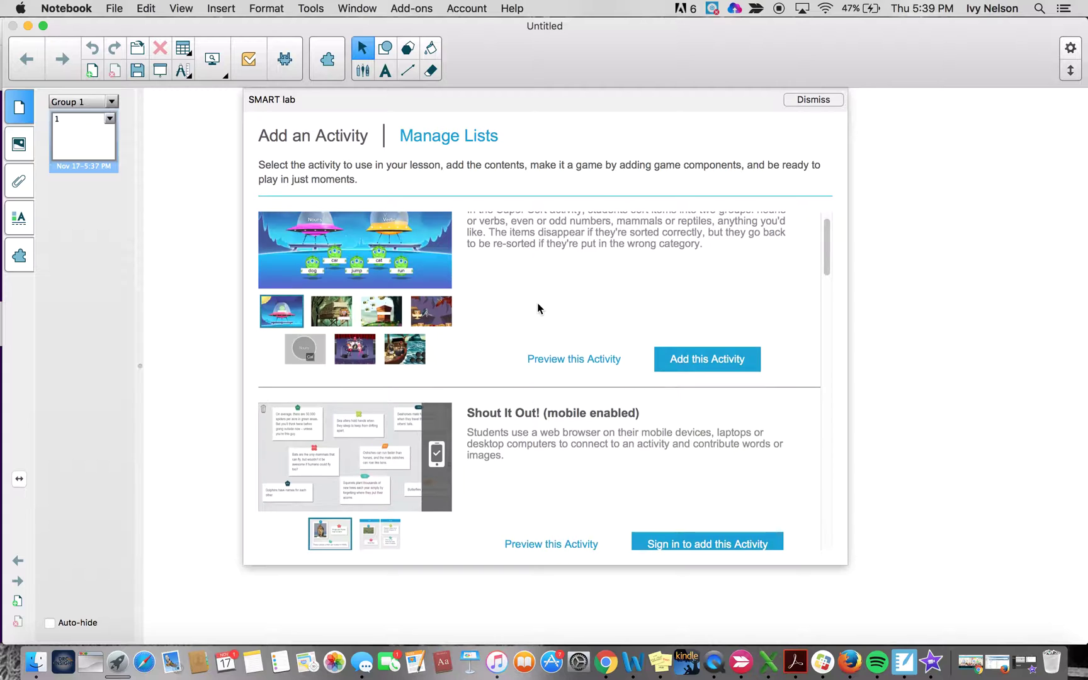
scroll(537, 303, down, 1)
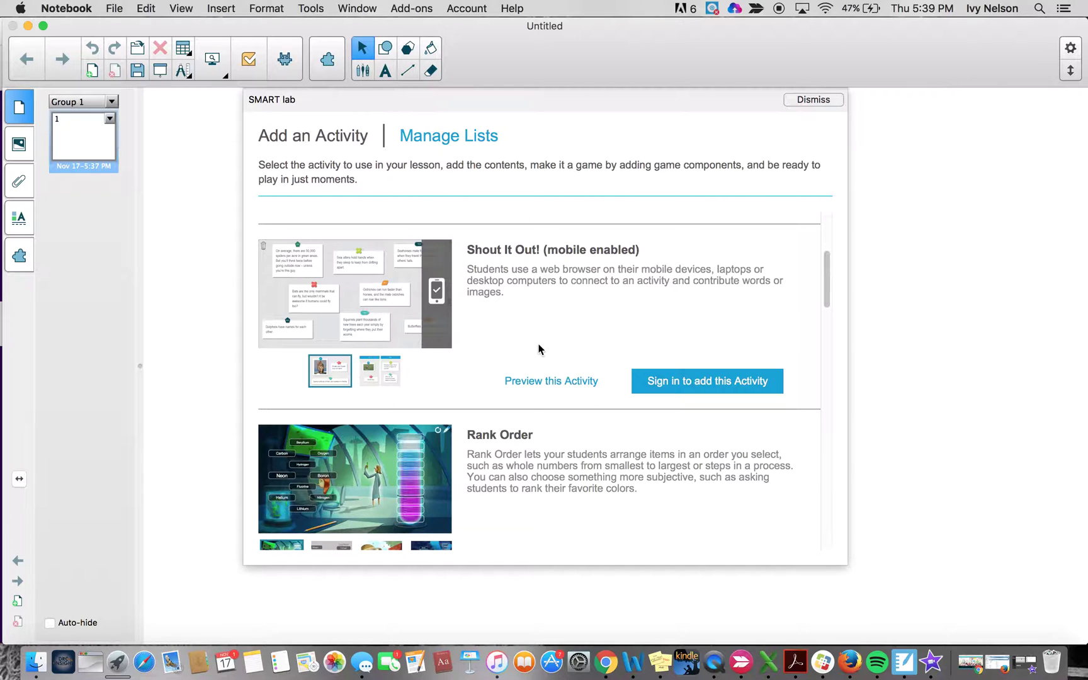
scroll(539, 349, down, 5)
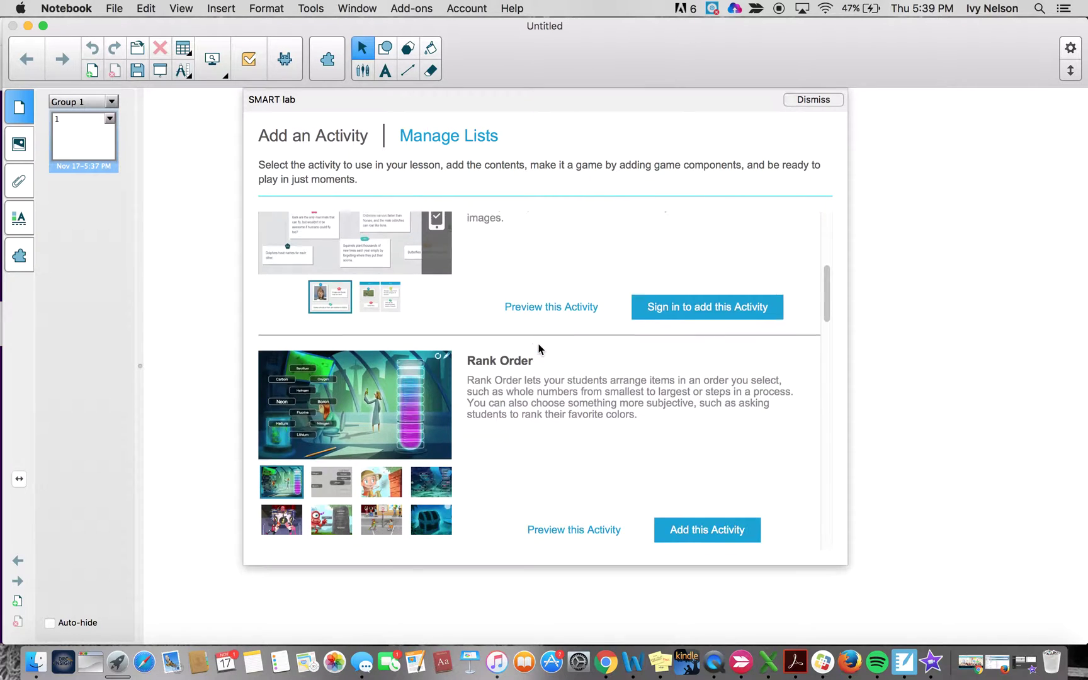
scroll(539, 349, down, 1)
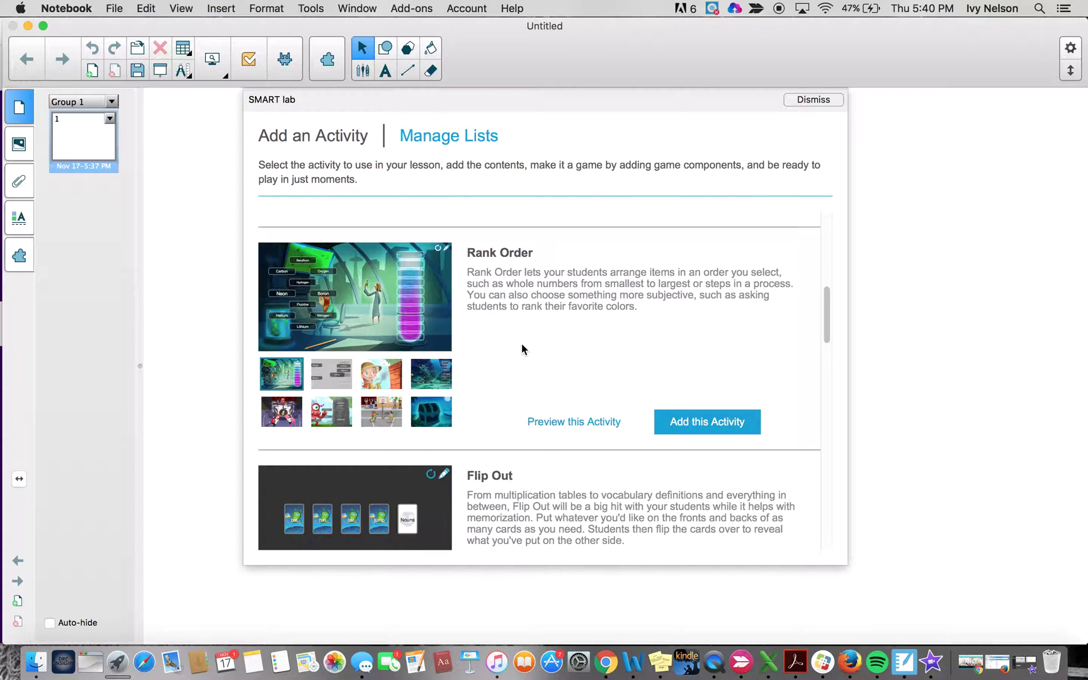
scroll(522, 344, down, 6)
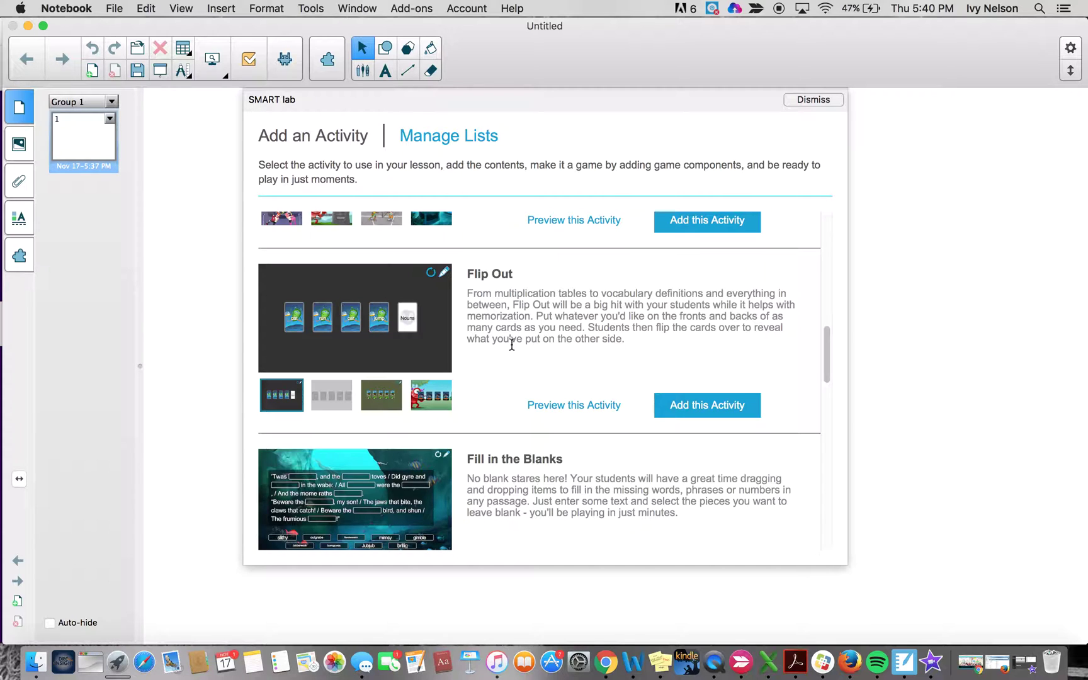
scroll(511, 344, down, 5)
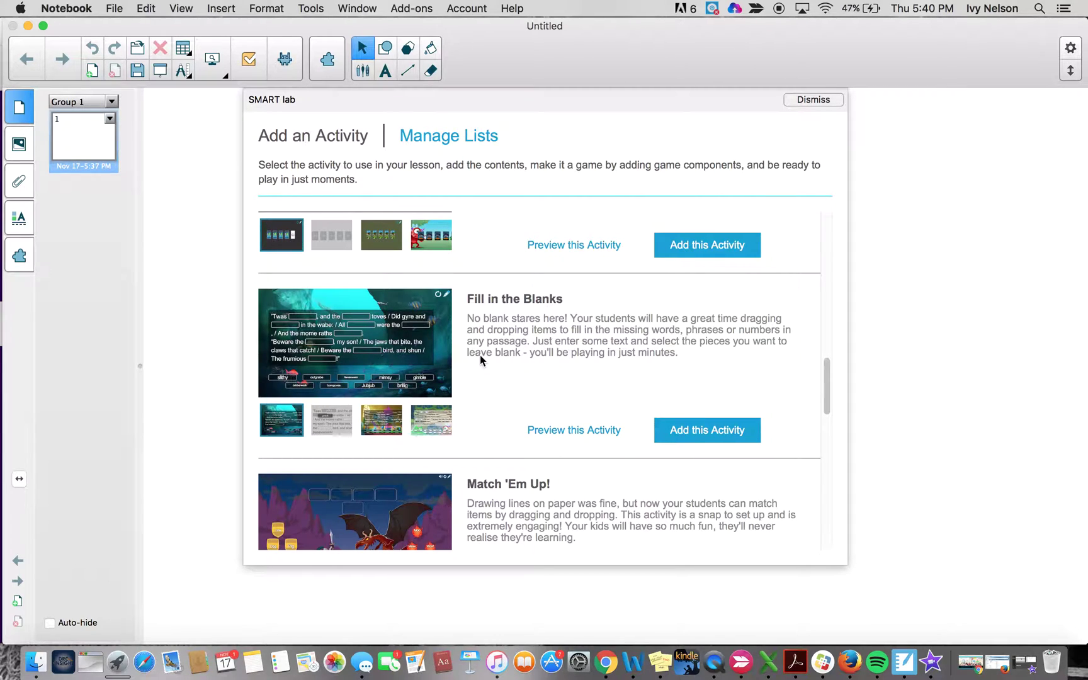
scroll(481, 360, down, 4)
scroll(480, 361, down, 2)
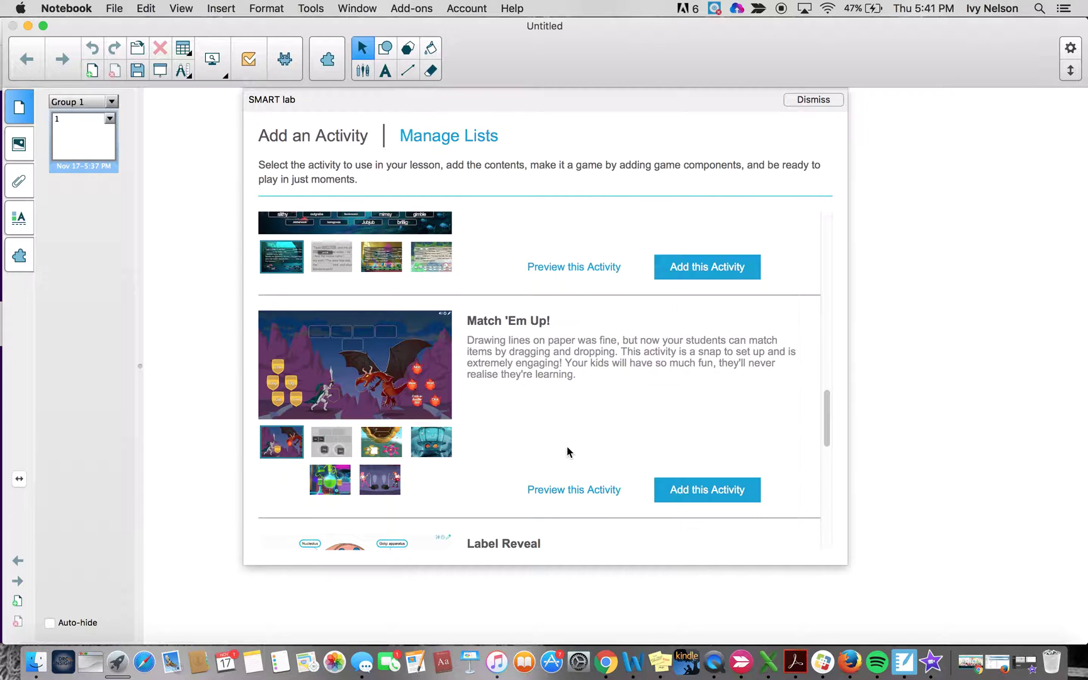
scroll(567, 449, down, 5)
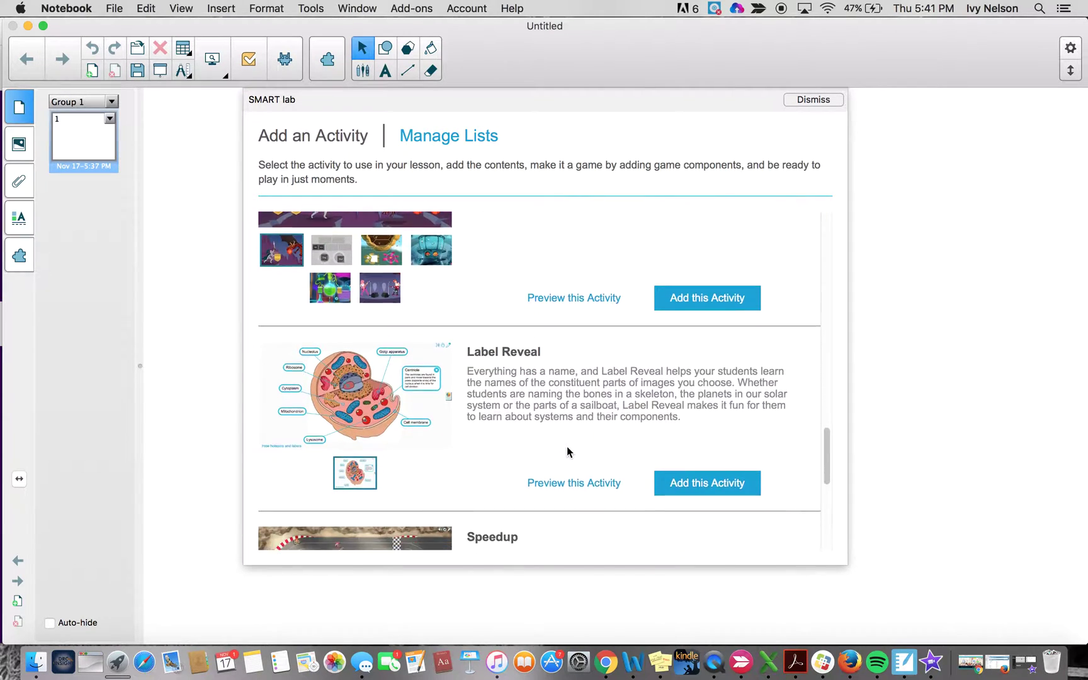
scroll(567, 450, down, 1)
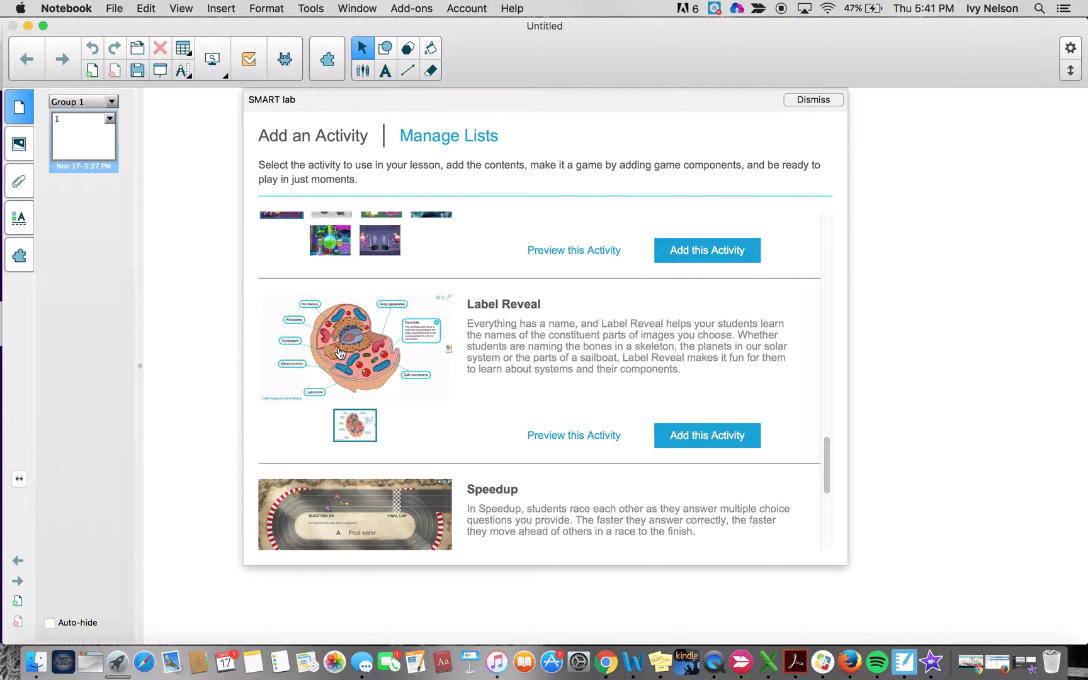
scroll(340, 353, down, 5)
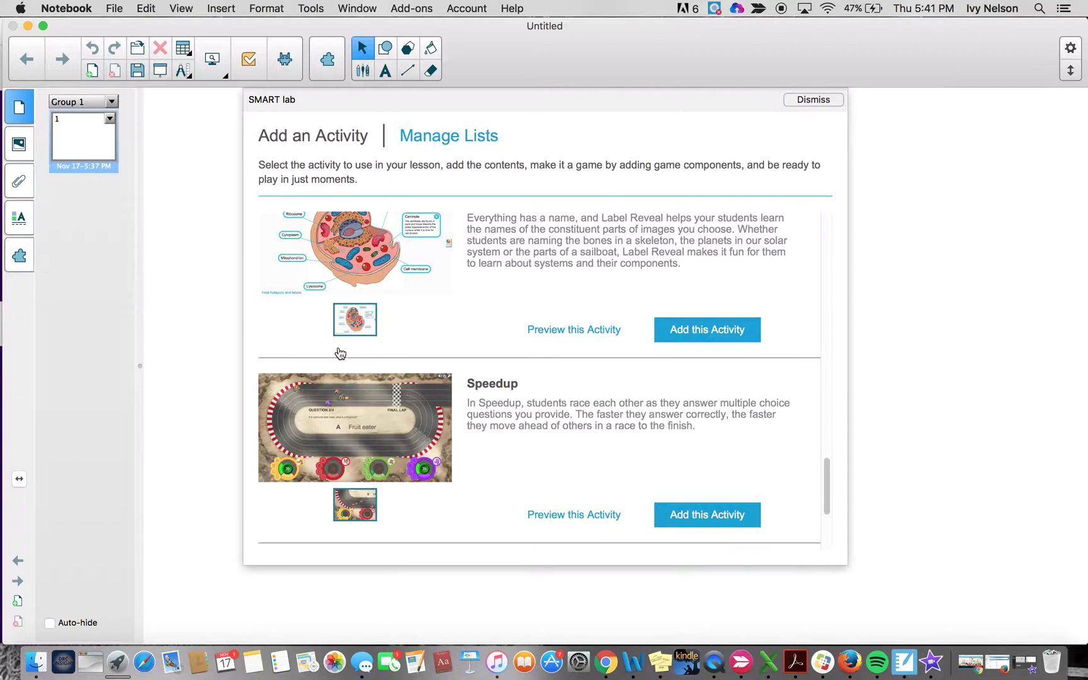
scroll(340, 353, down, 2)
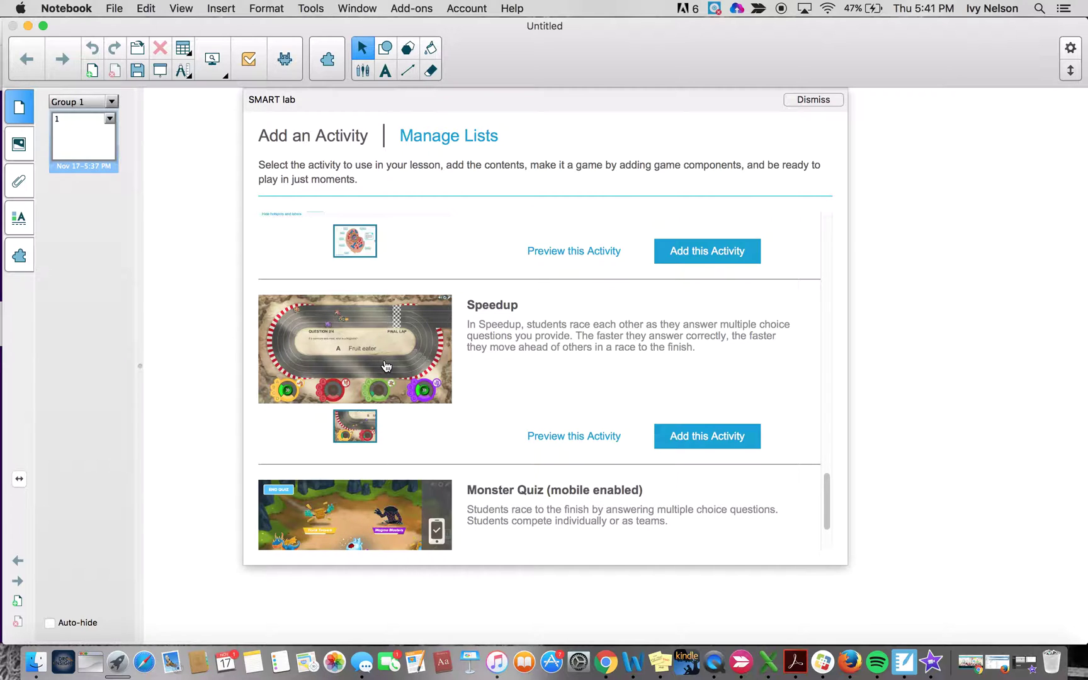
scroll(387, 366, down, 3)
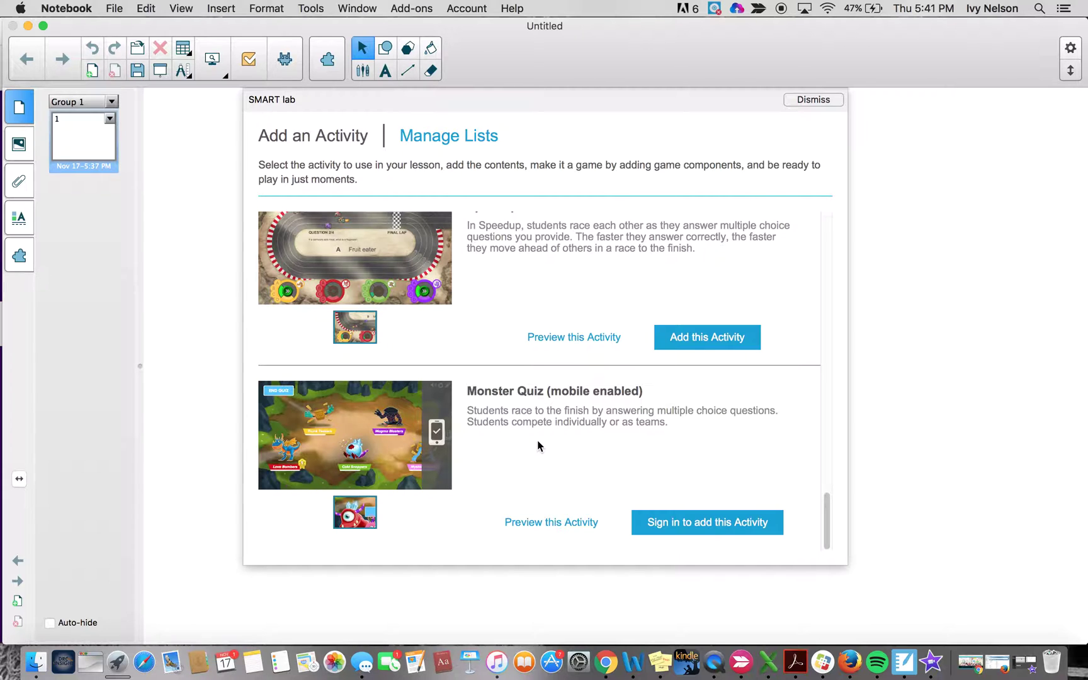
scroll(538, 446, up, 5)
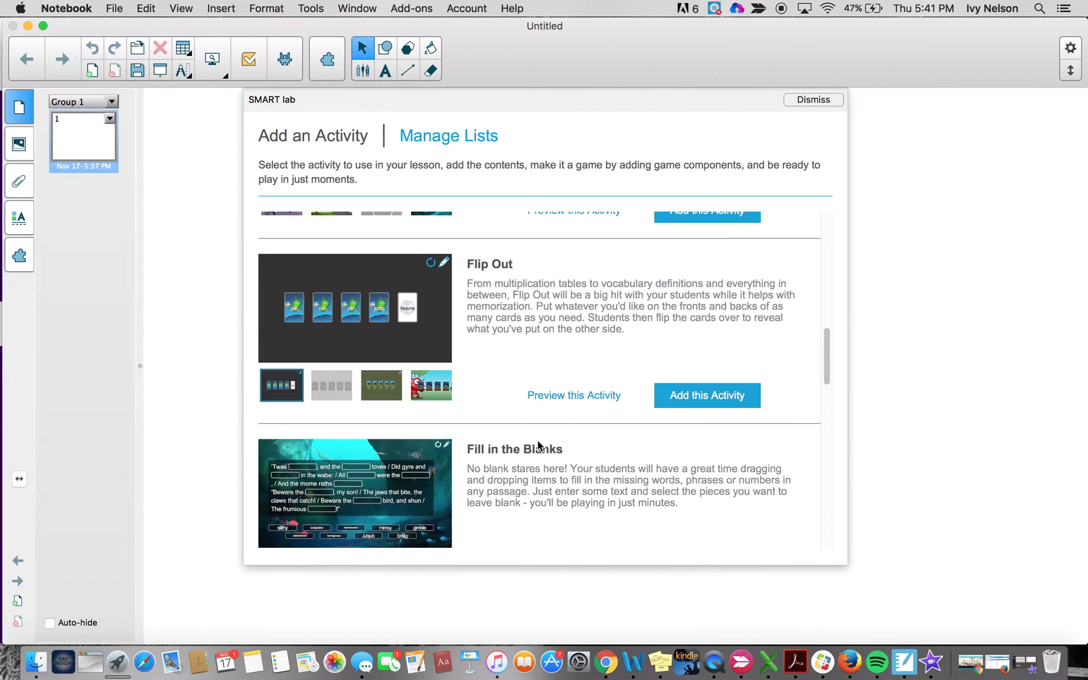
Scroll the SMART lab activity list back up until the Super Sort entry shows.
scroll(538, 446, up, 8)
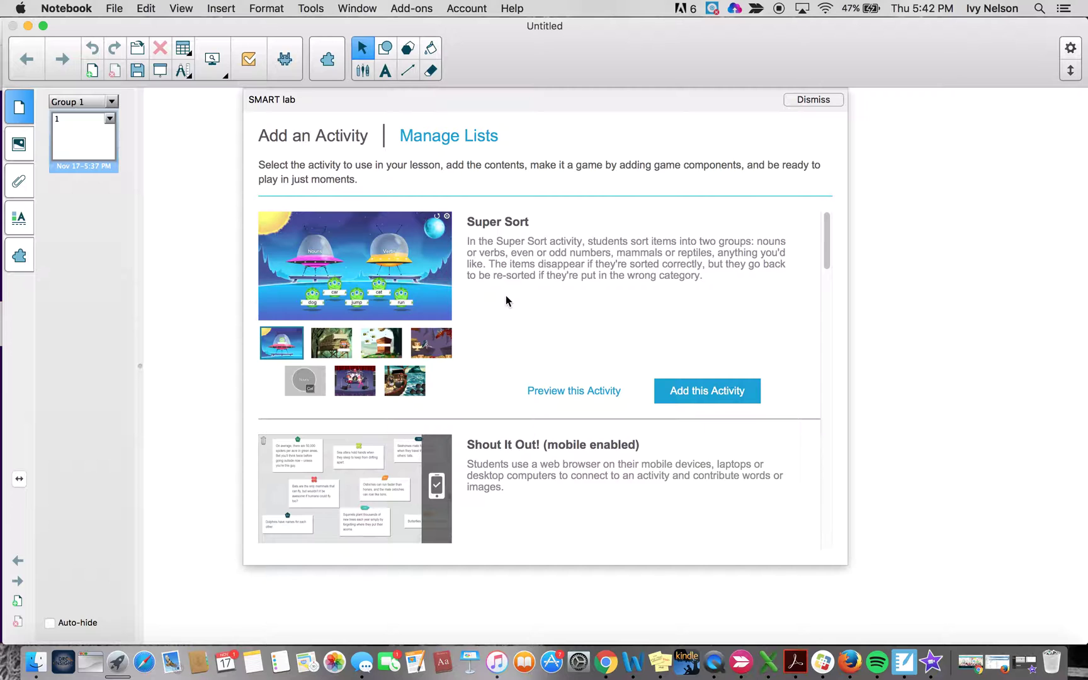
scroll(469, 315, down, 3)
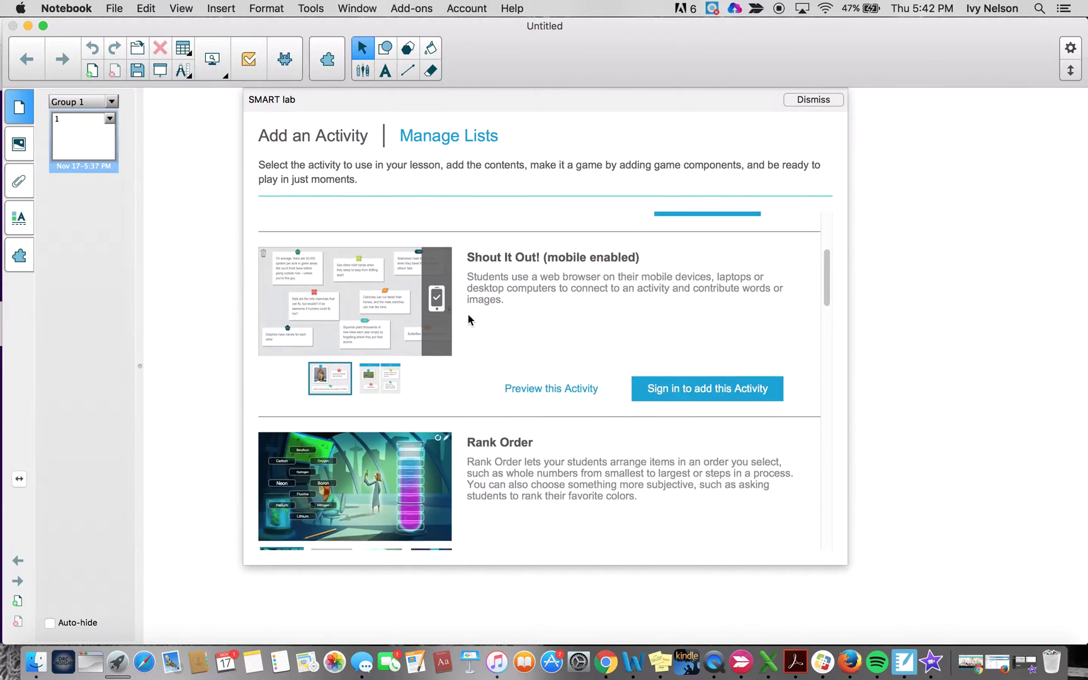
scroll(468, 315, down, 3)
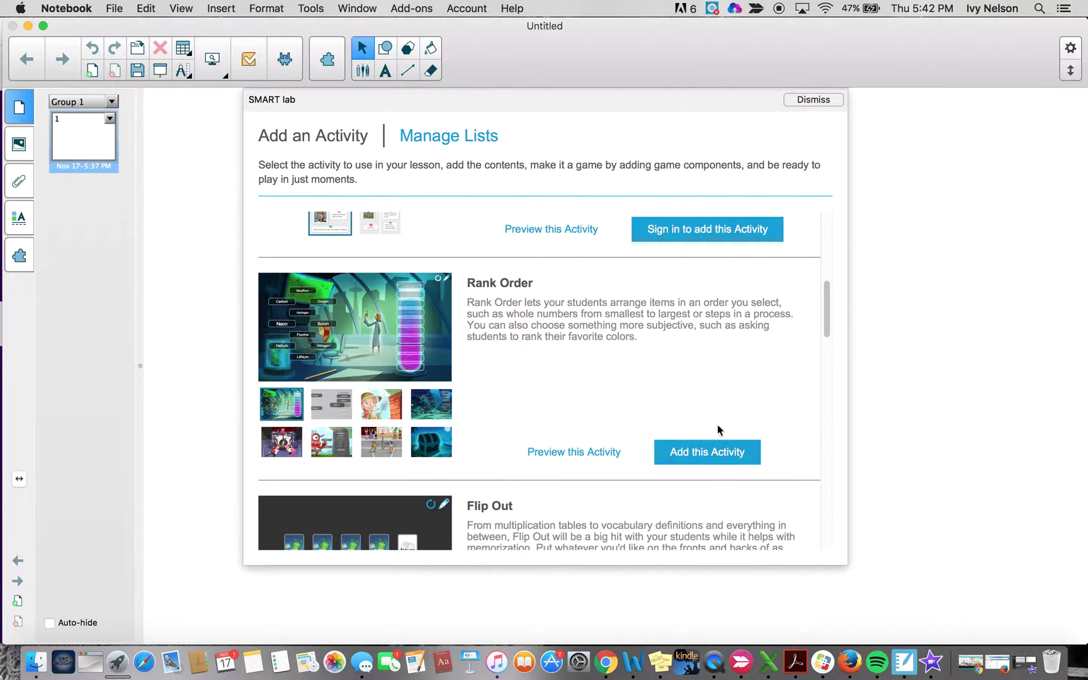
scroll(535, 413, up, 8)
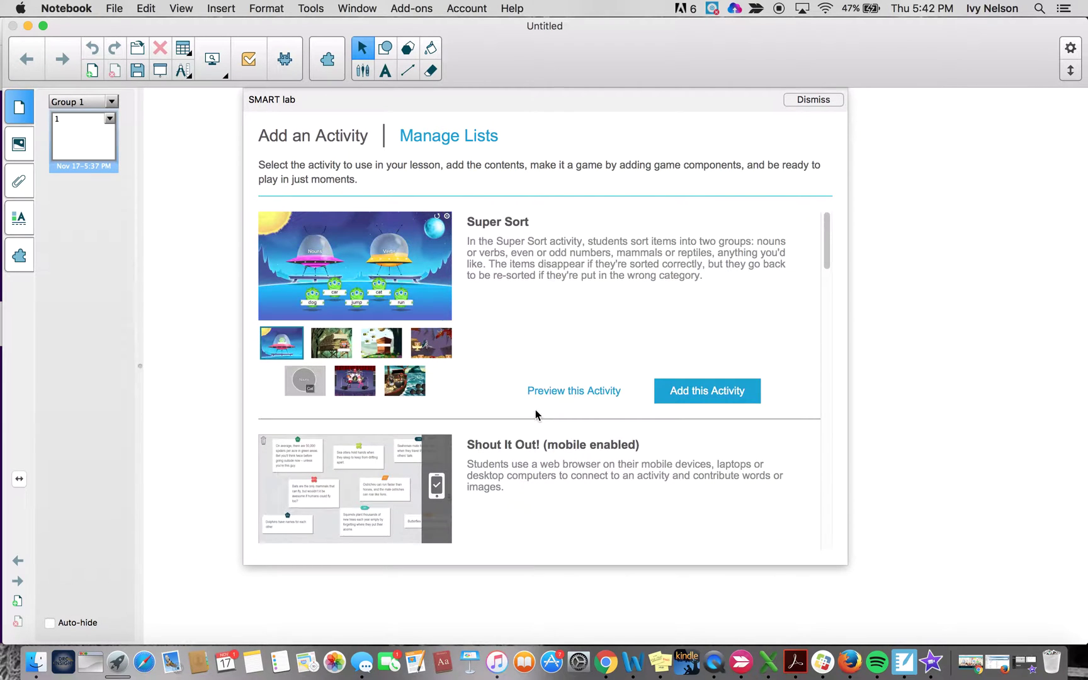
scroll(724, 394, down, 2)
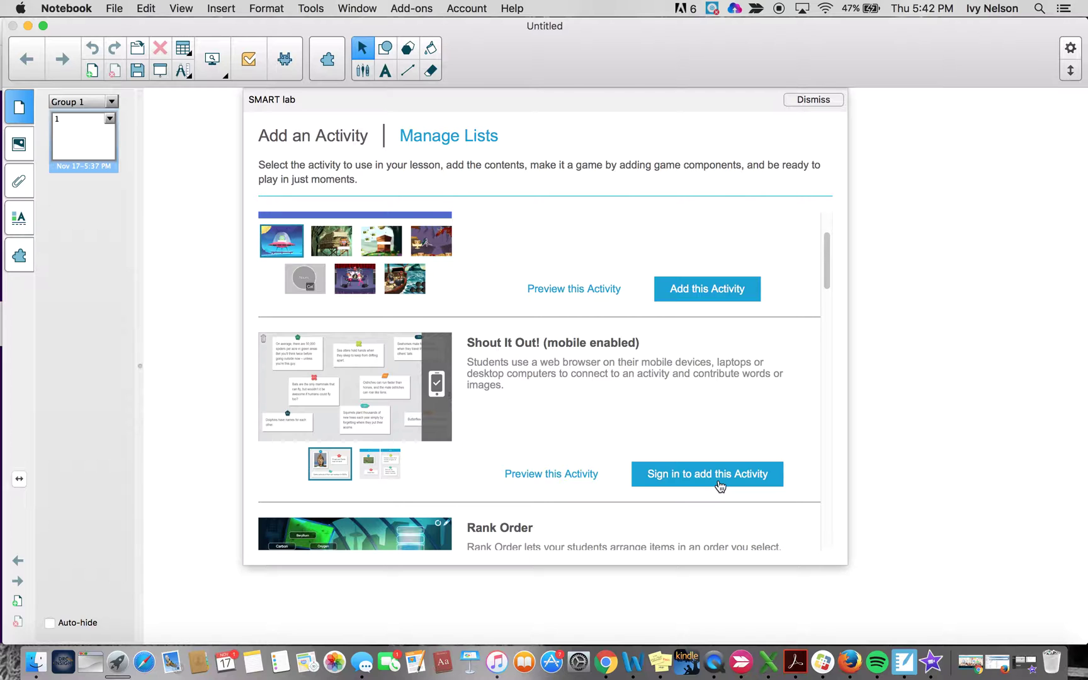
scroll(692, 409, up, 4)
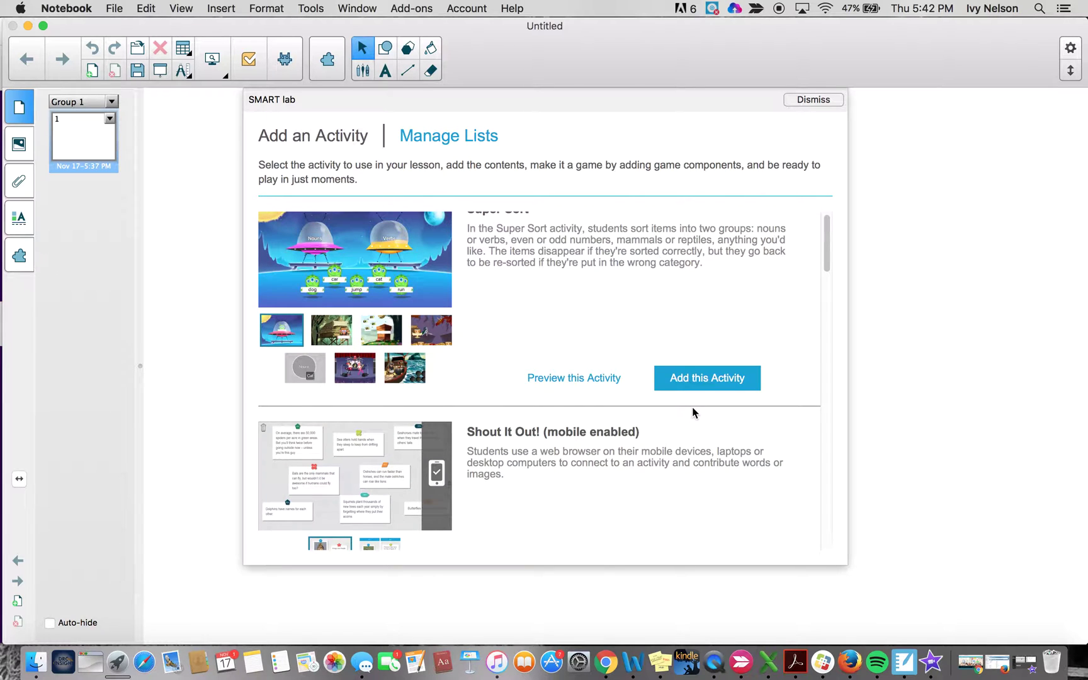
Add Super Sort and preview the Bee Keeper, Sort in Space and Just Jungling templates and themes.
click(721, 398)
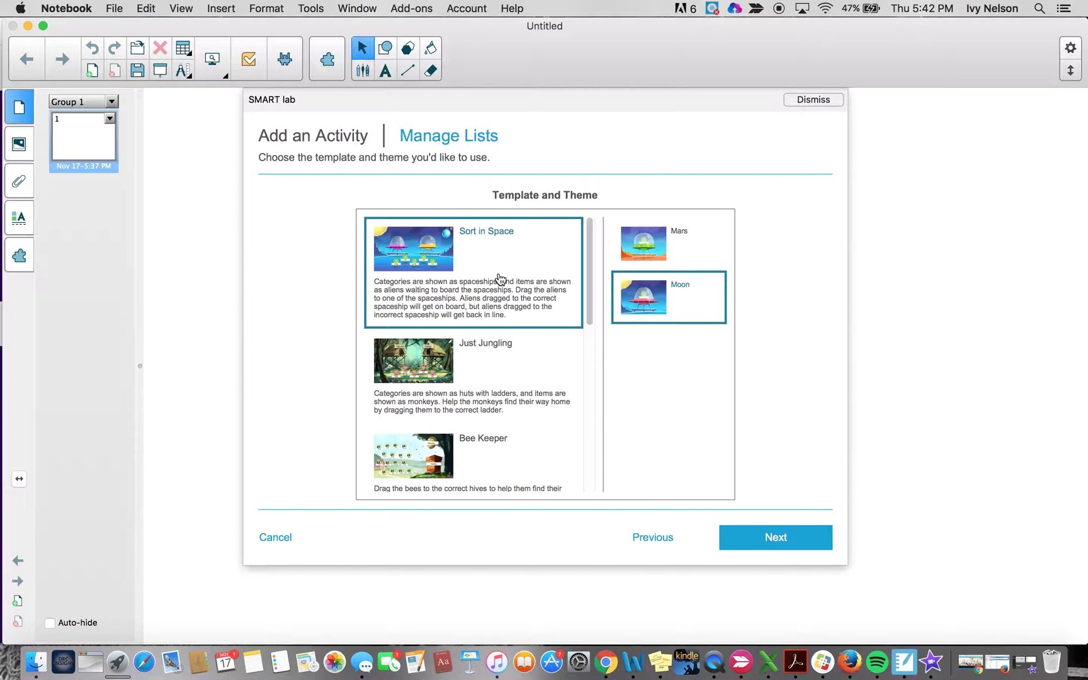
scroll(501, 279, down, 5)
scroll(500, 279, down, 3)
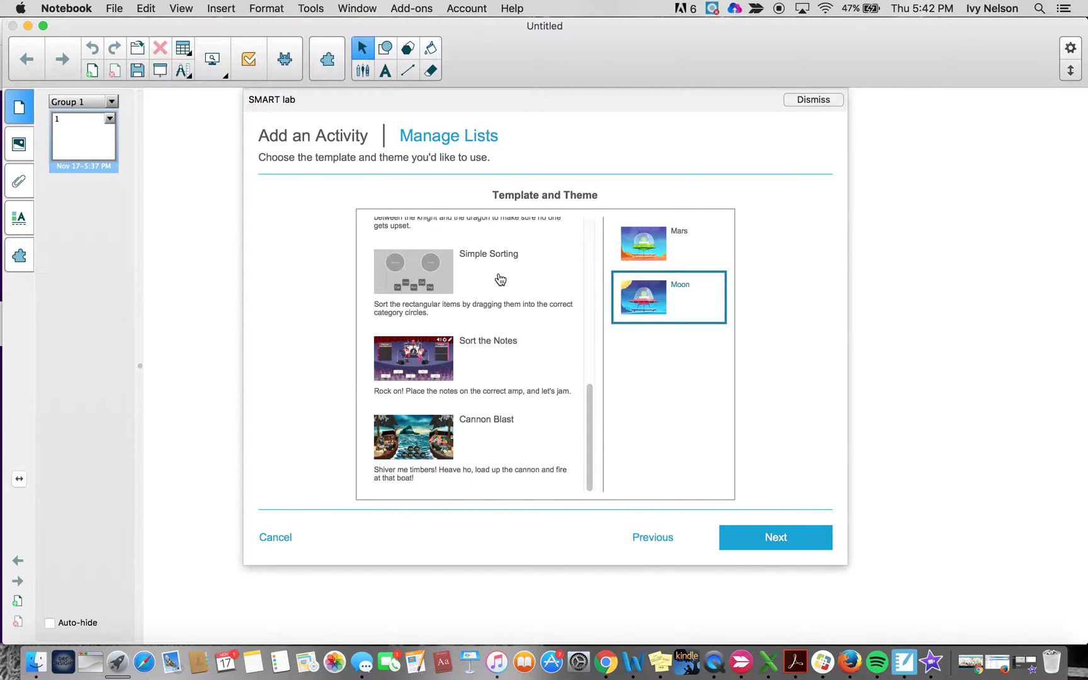
scroll(500, 279, up, 6)
scroll(501, 279, up, 1)
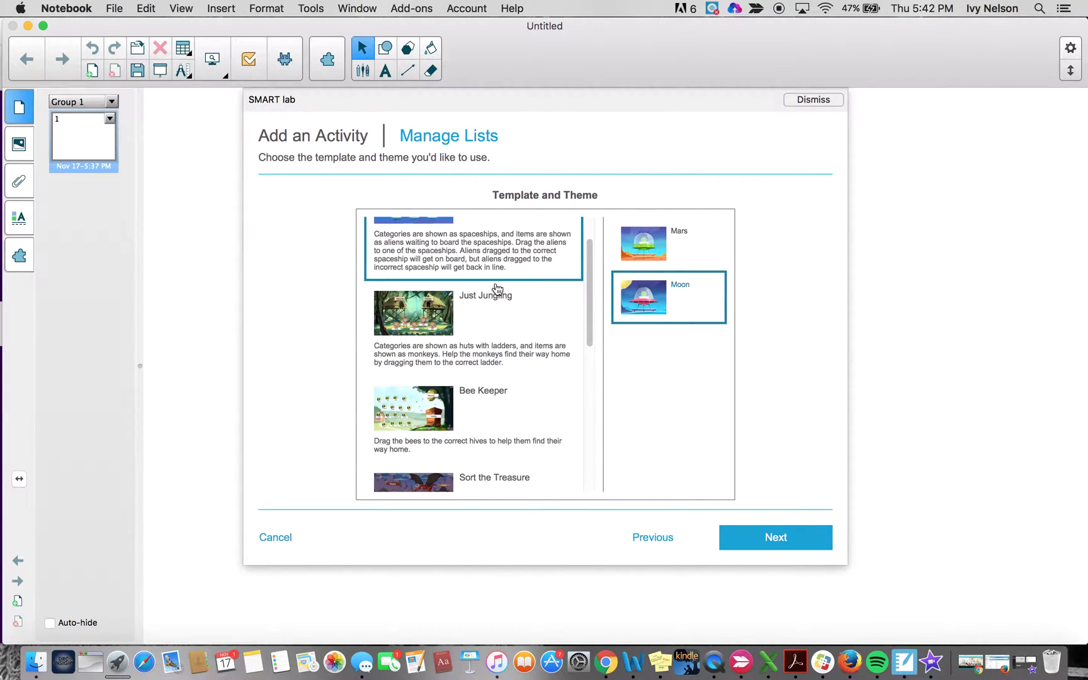
click(477, 410)
click(482, 321)
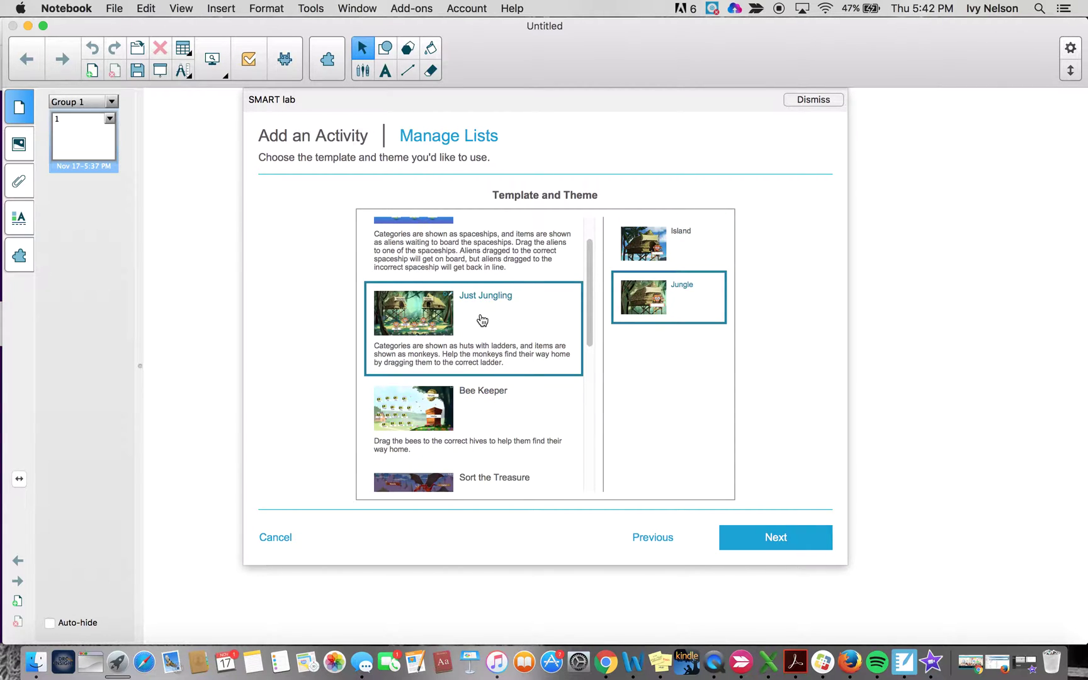
scroll(482, 321, up, 1)
click(510, 270)
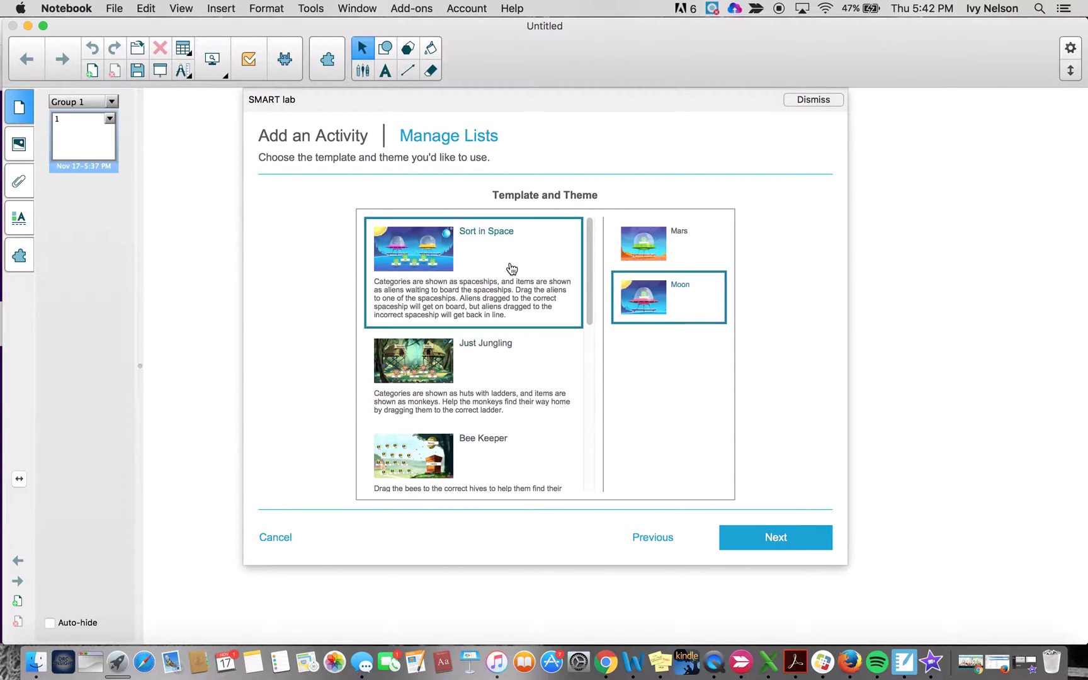
click(676, 247)
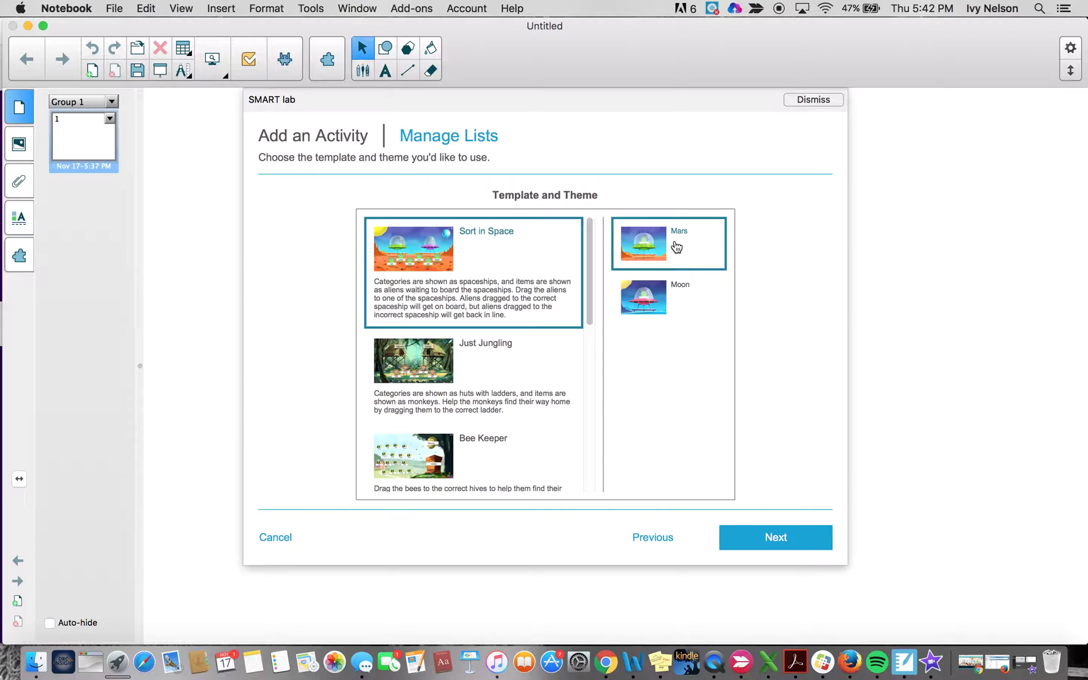
click(696, 290)
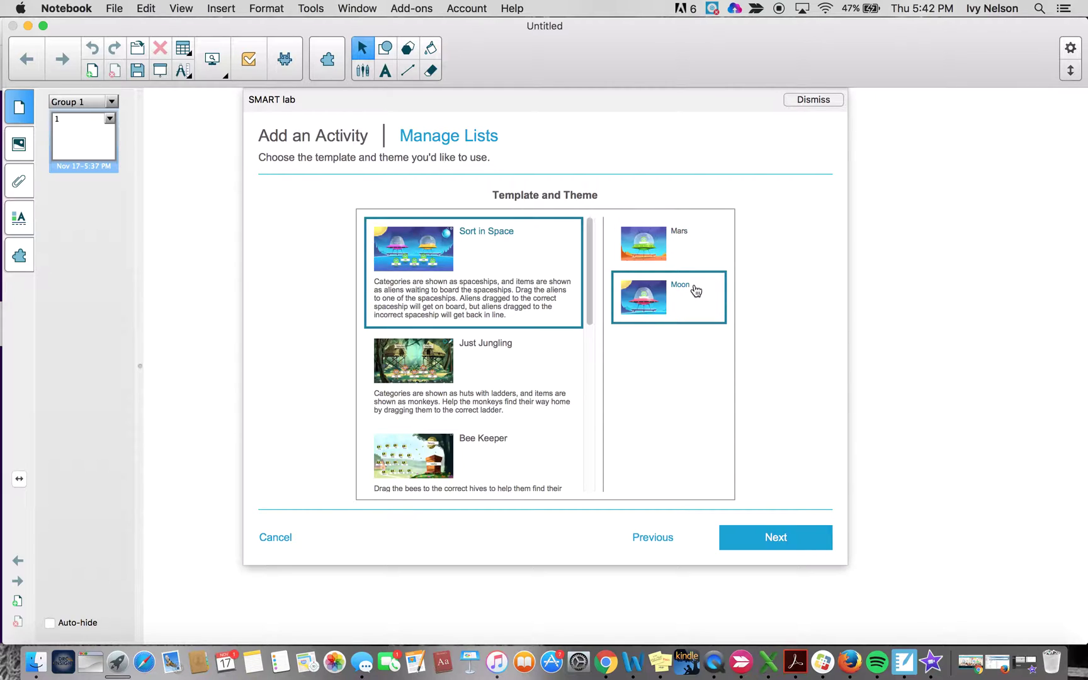
click(535, 367)
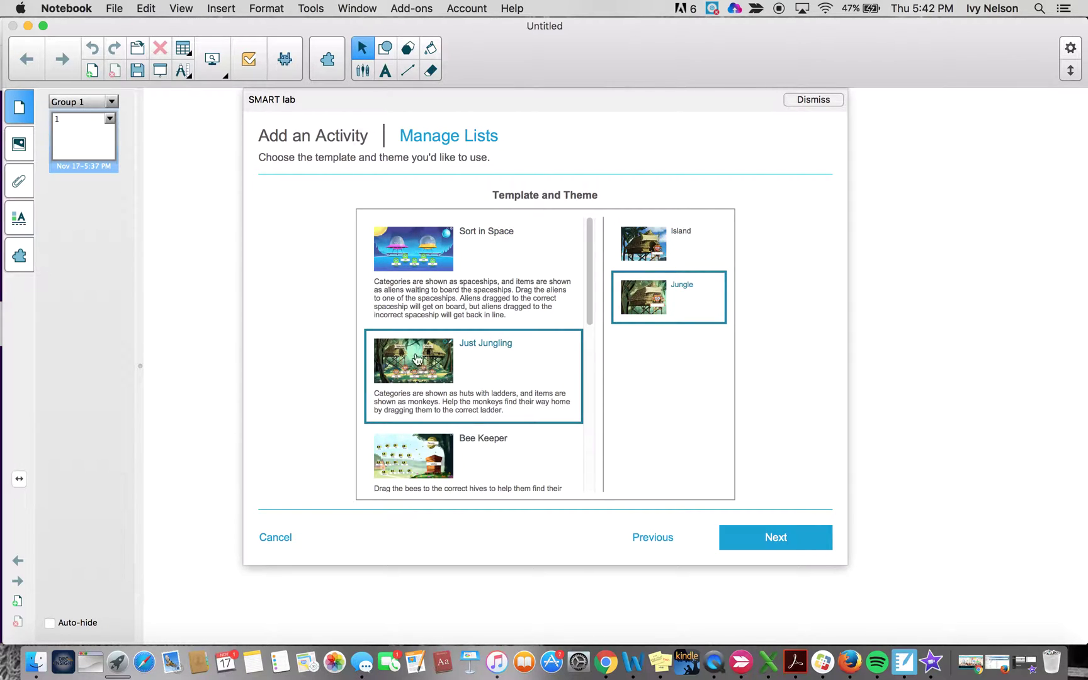
click(655, 250)
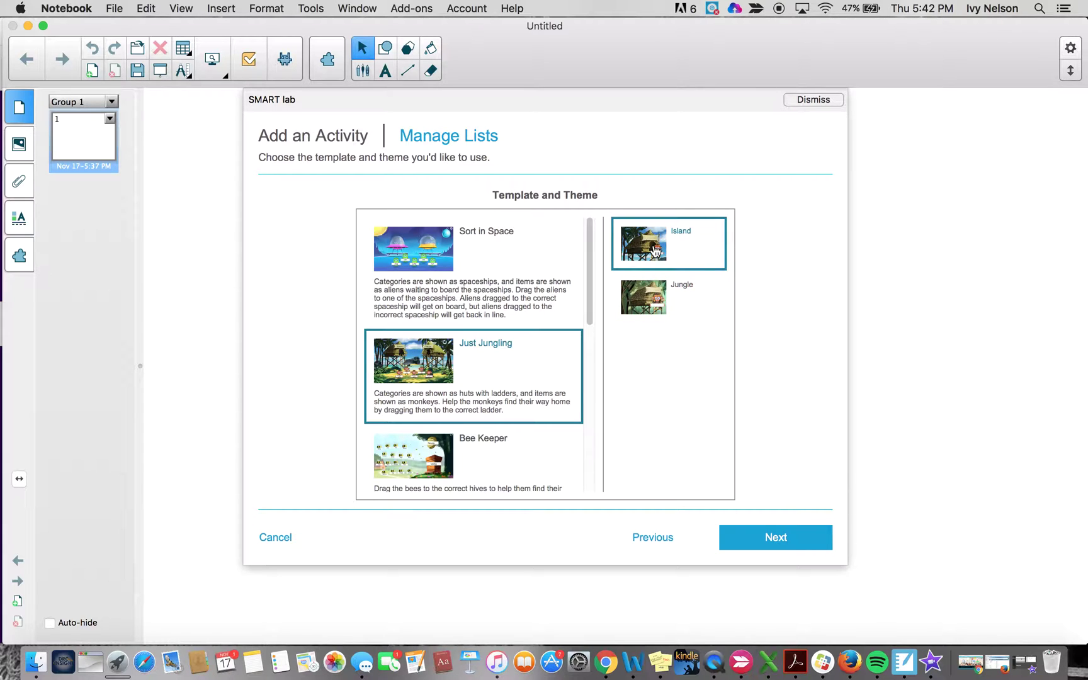
click(653, 297)
Pick the pirate Cannon Blast template over Sort the Treasure and Sort the Notes, then continue.
scroll(474, 383, down, 3)
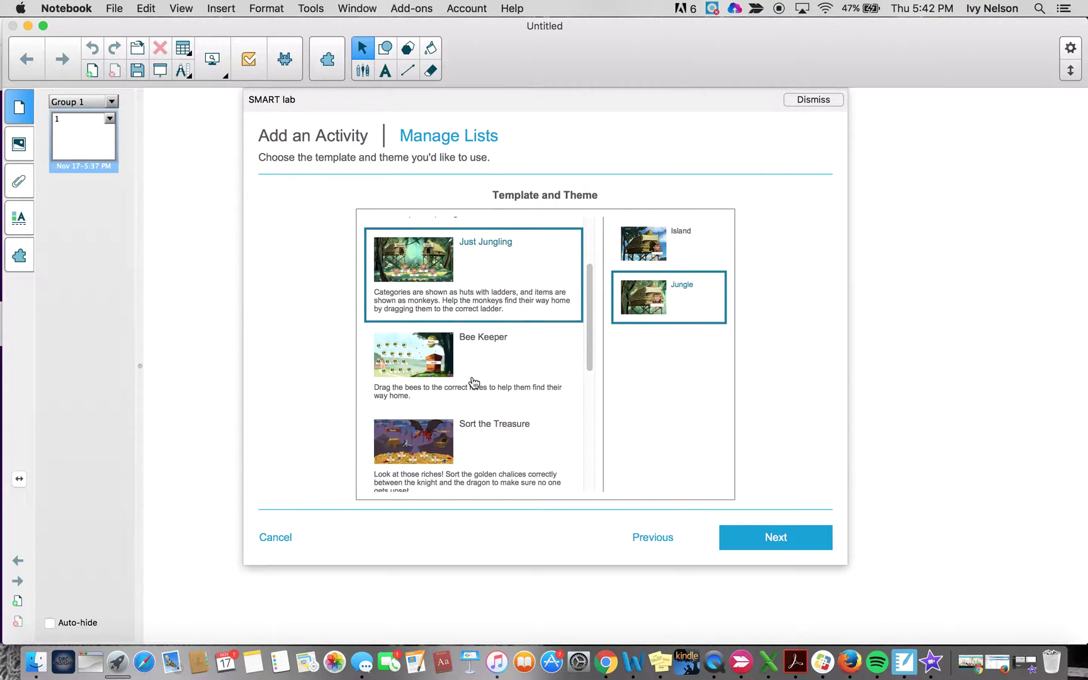
scroll(474, 382, down, 3)
click(492, 342)
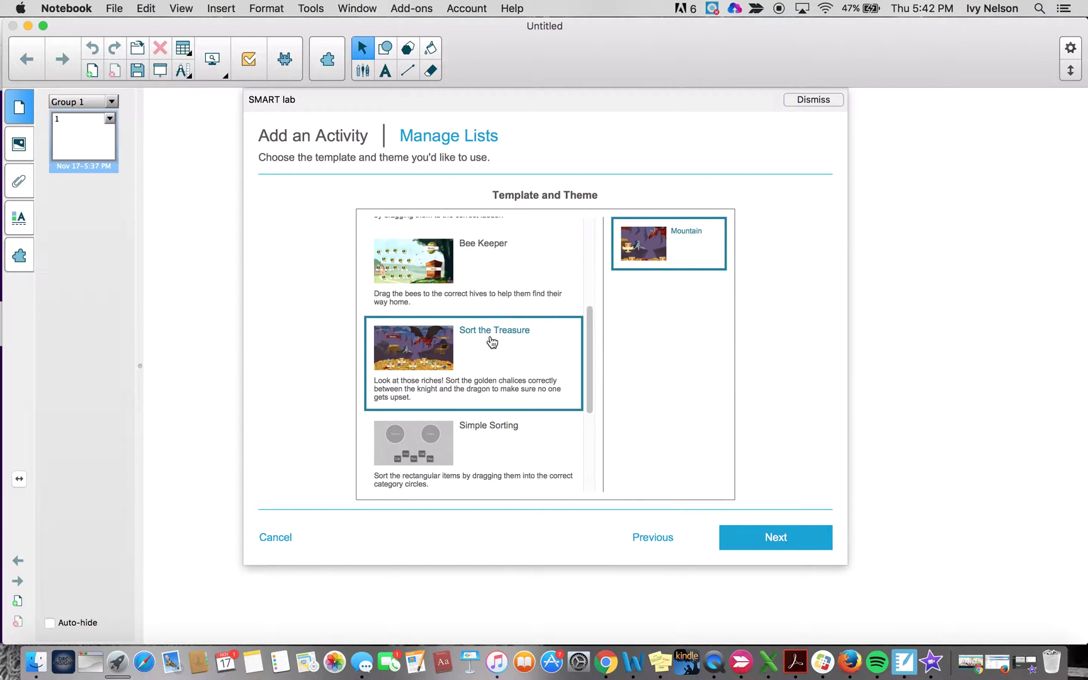
scroll(492, 342, down, 5)
click(486, 383)
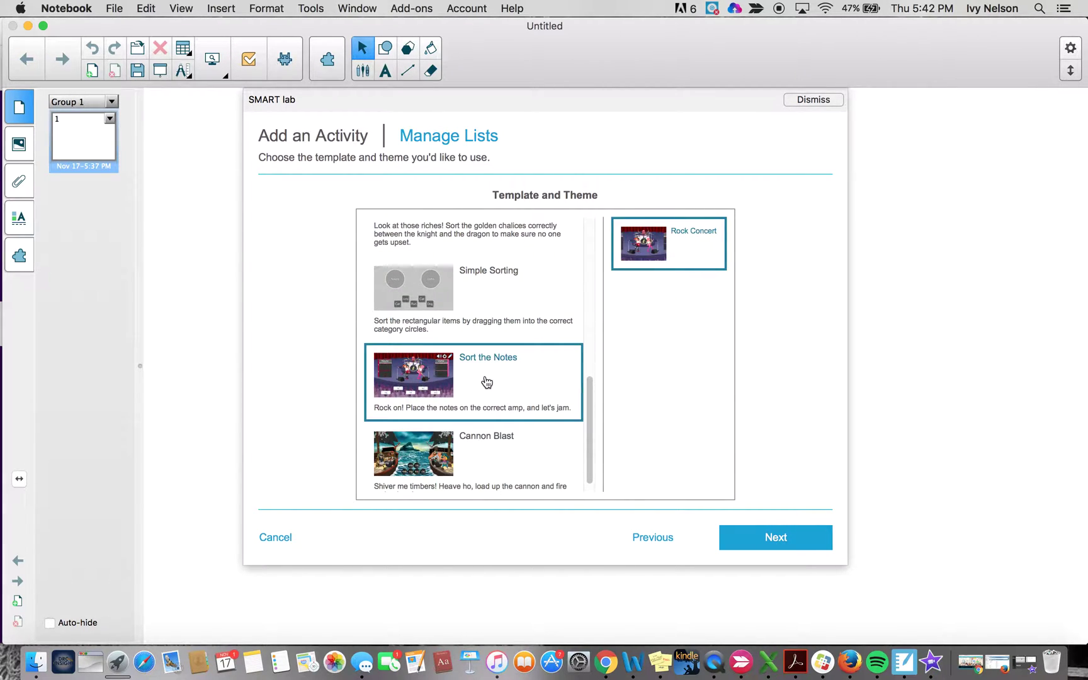
scroll(487, 382, down, 1)
click(484, 444)
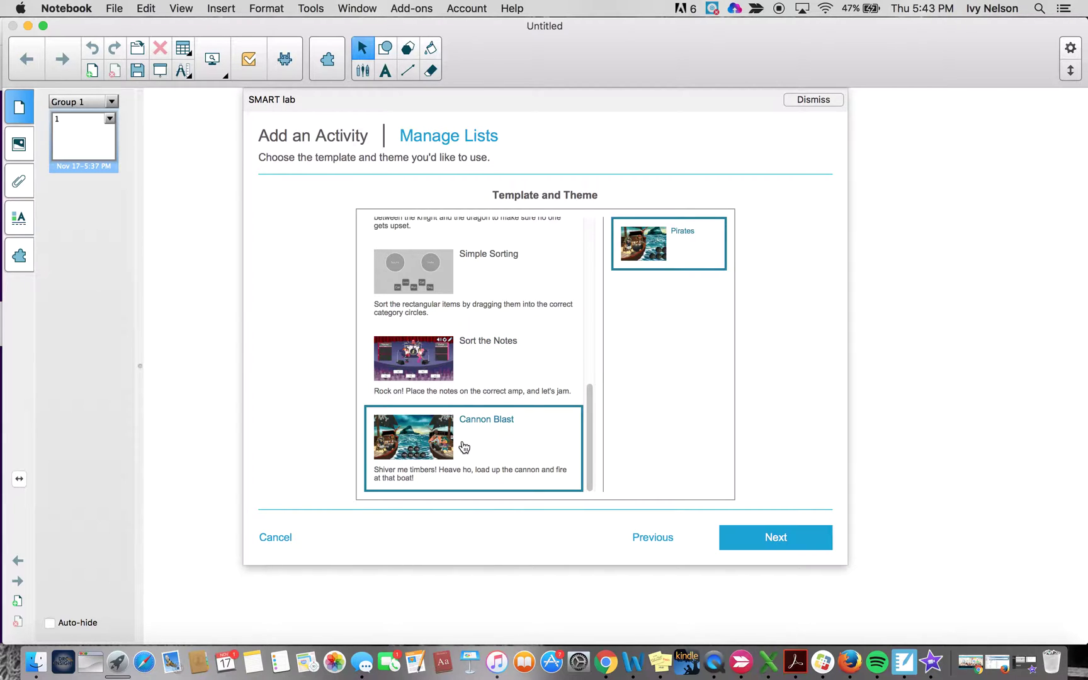
click(767, 537)
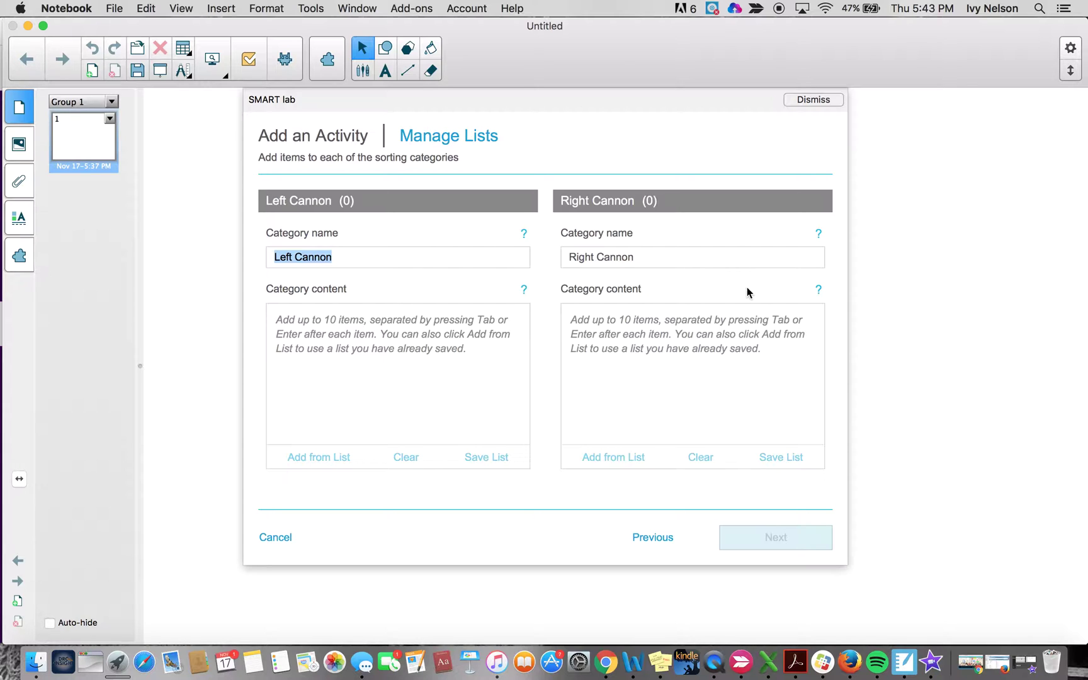
Name the first category 'Even Numbers' and add items 2, 4, 6, 8, 10, 12, 14, 16, 18, 20.
text(Even N)
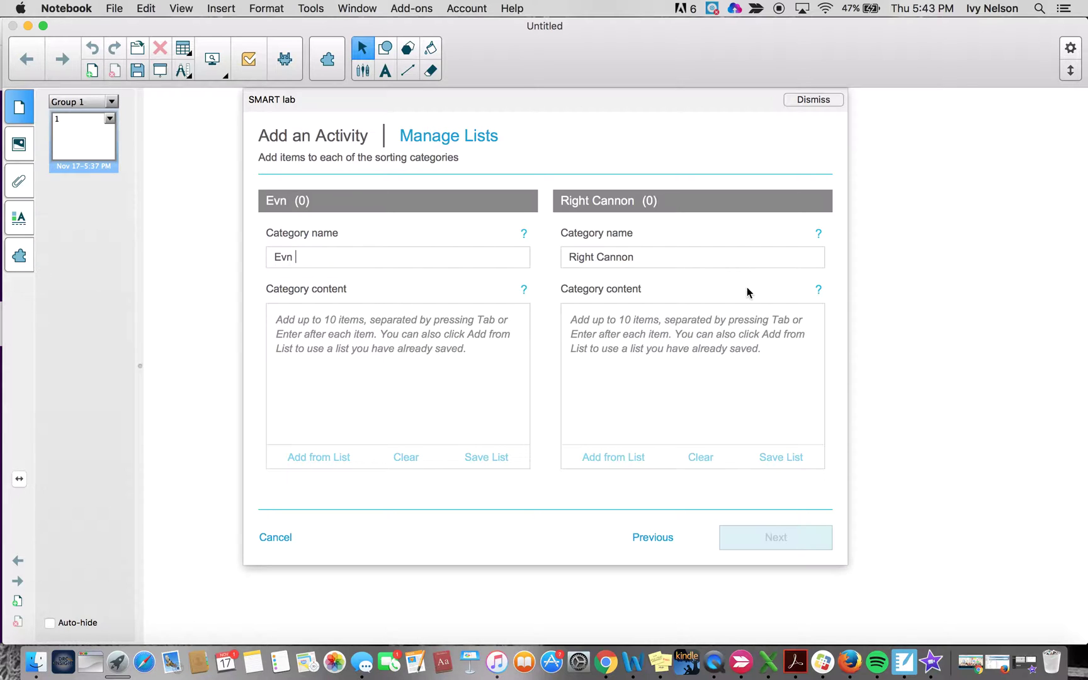
text(umb)
key(BackSpace)
text(mbers)
key(Tab)
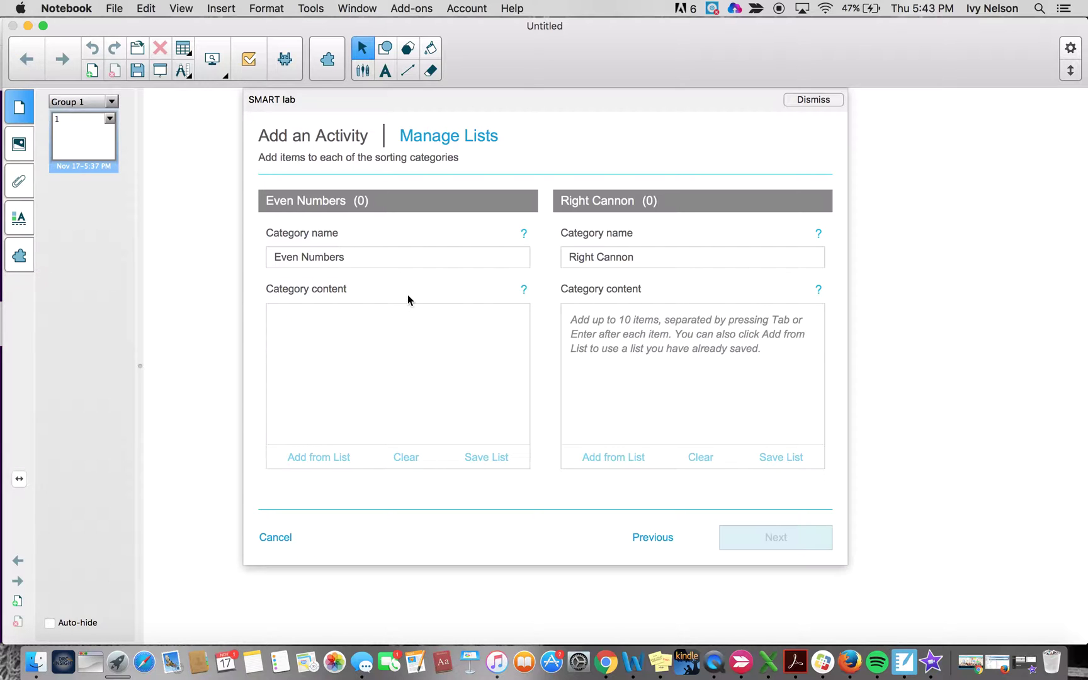
text(2)
key(Return)
text(4)
key(Return)
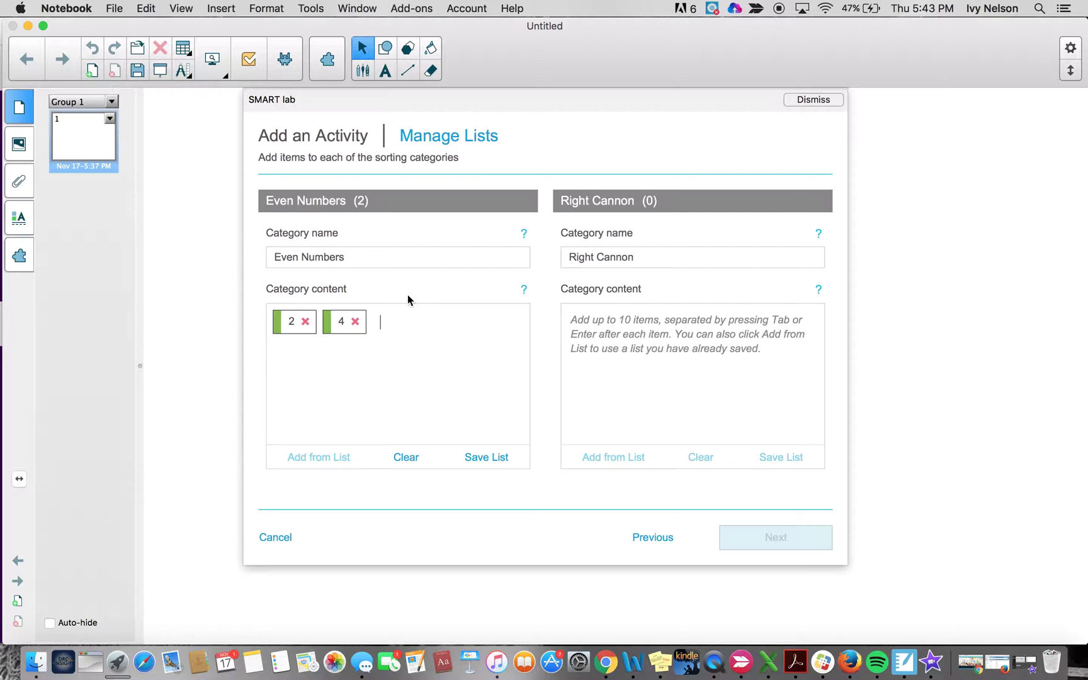
text(6)
key(Return)
text(8)
key(Return)
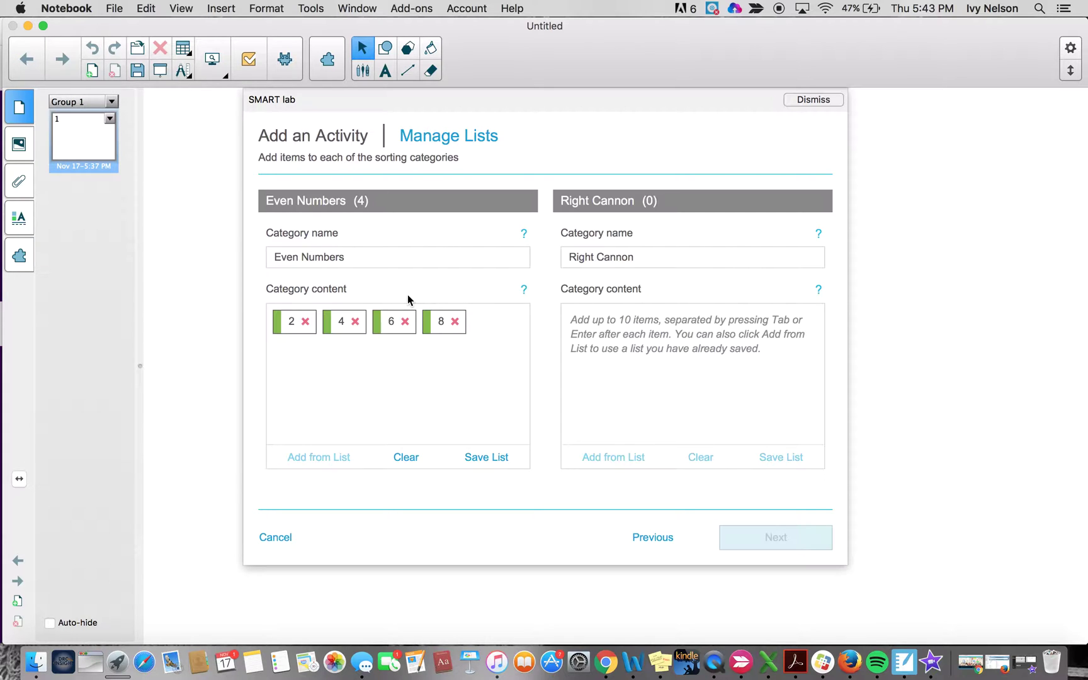
text(10)
key(Return)
text(12)
key(Return)
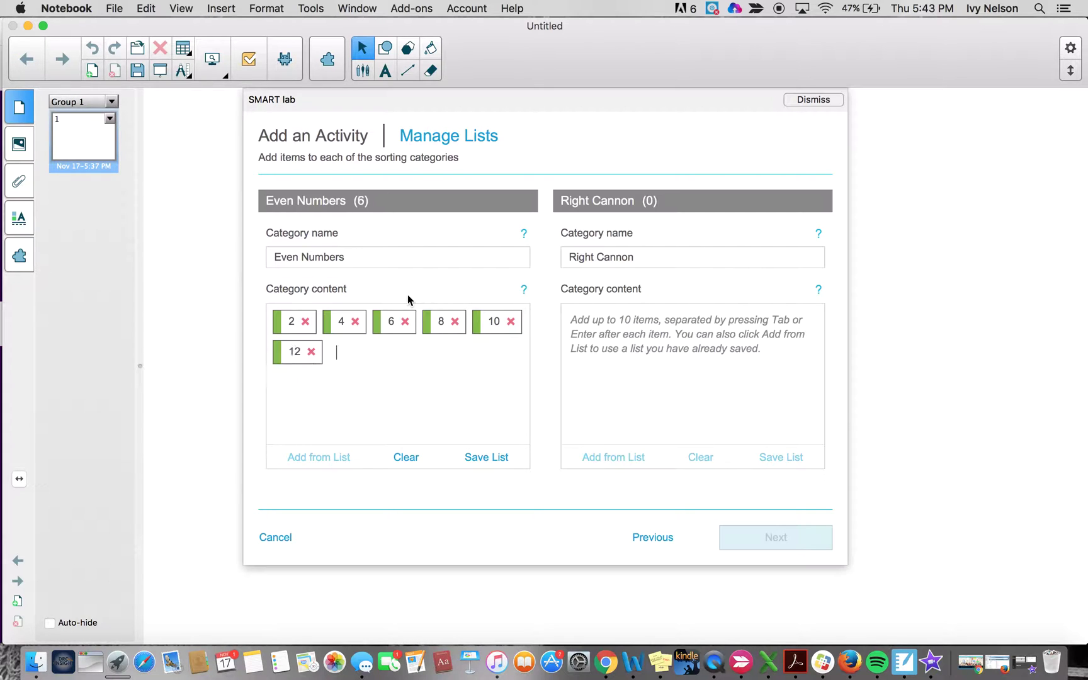
text(14)
key(Return)
text(16)
key(Return)
text(18)
key(Return)
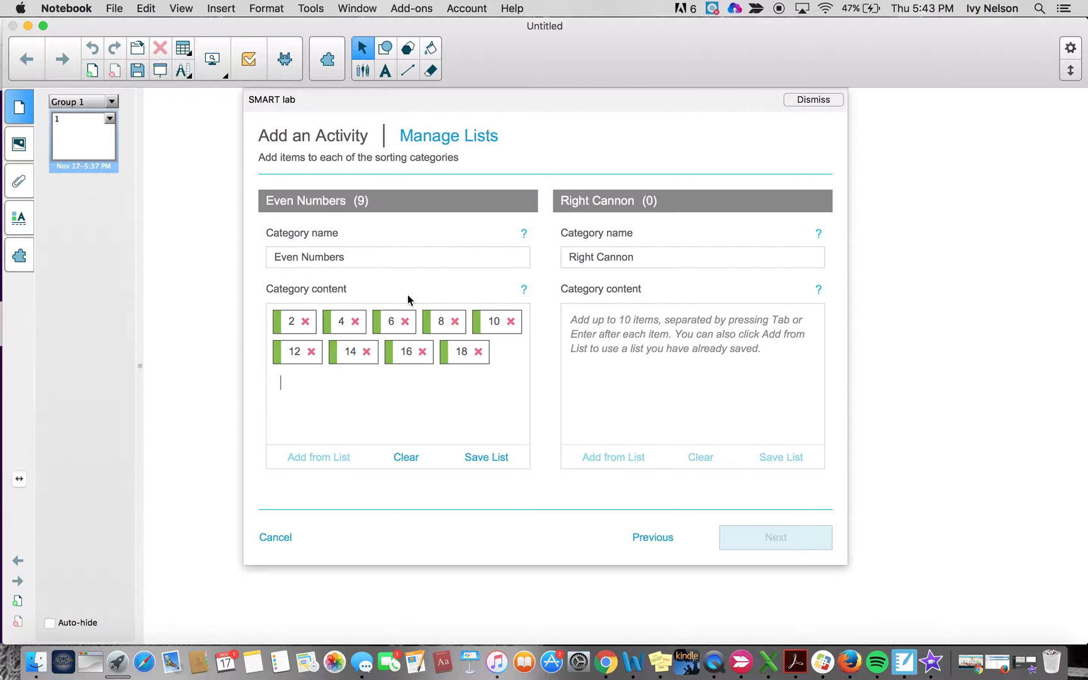
text(20)
key(Return)
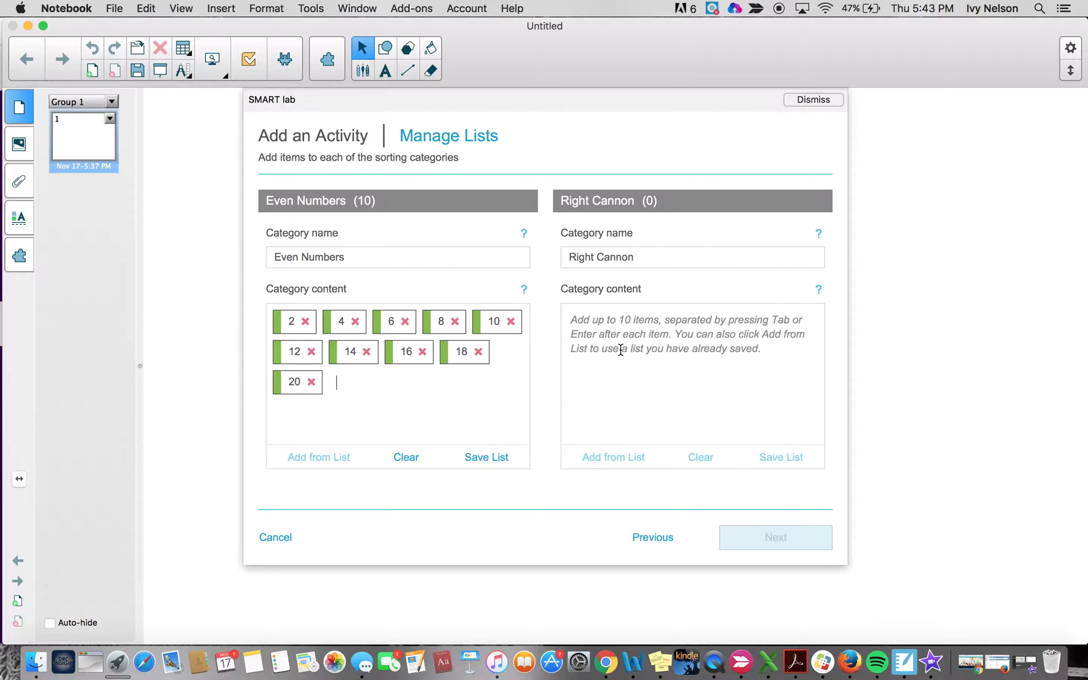
Rename Right Cannon to 'Odd Numbers', add items 1 through 17, and continue to game components.
triple_click(641, 256)
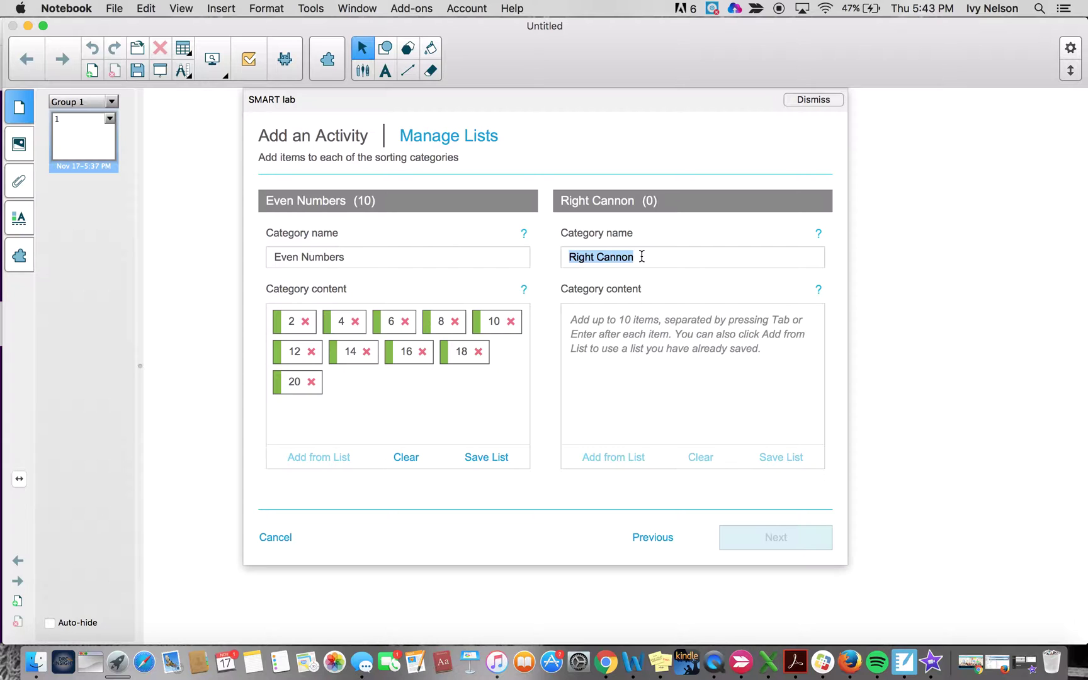
text(Odd Numnbe)
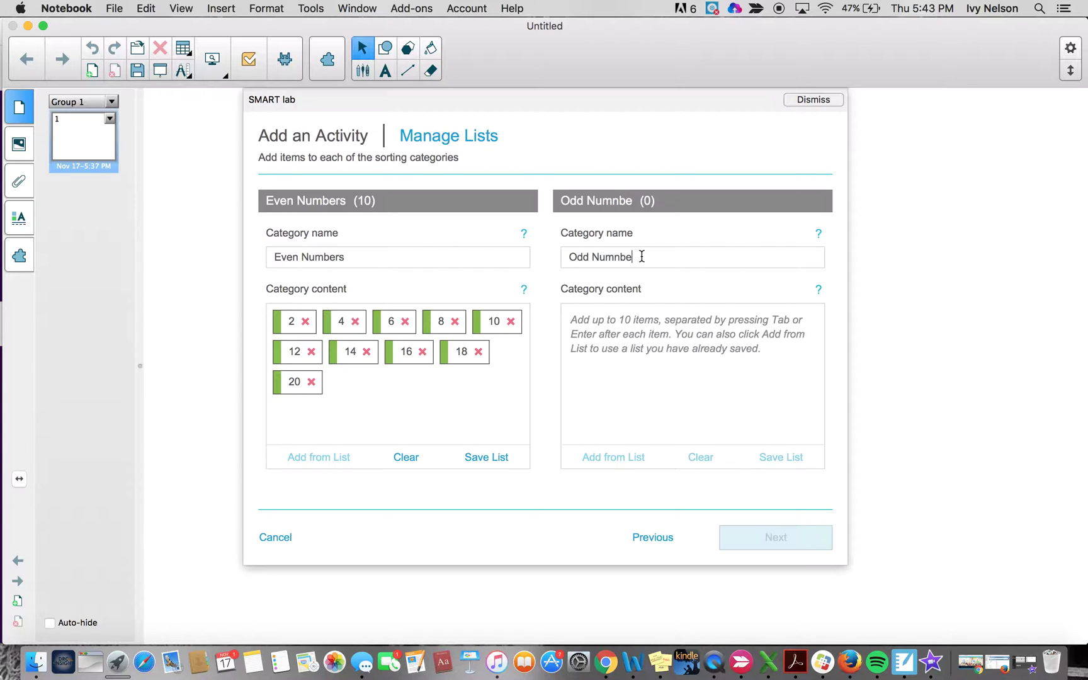
key(BackSpace)
key(BackSpace)
key(BackSpace)
text(bers)
click(624, 320)
text(1)
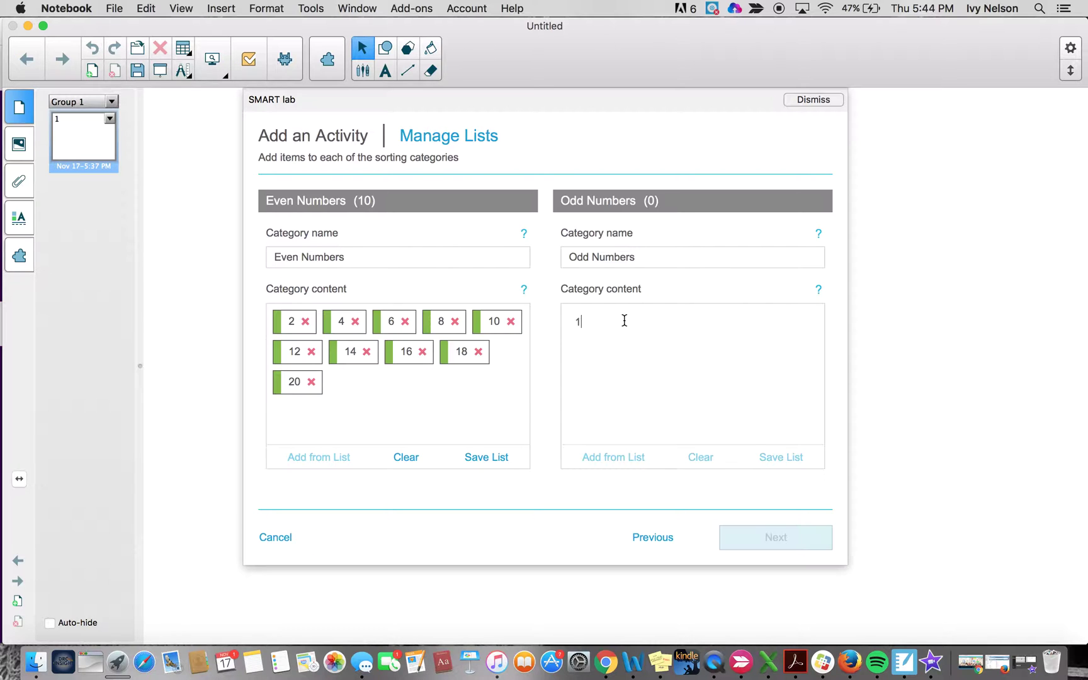
key(Return)
text(3)
key(Return)
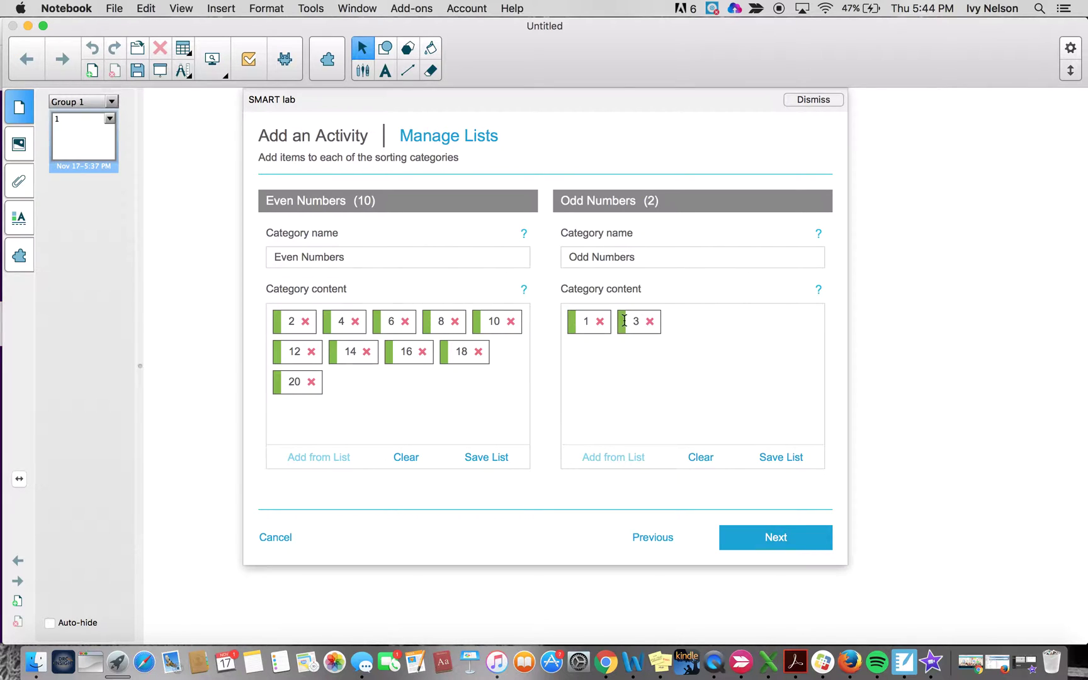
text(5)
key(Return)
text(7)
key(Return)
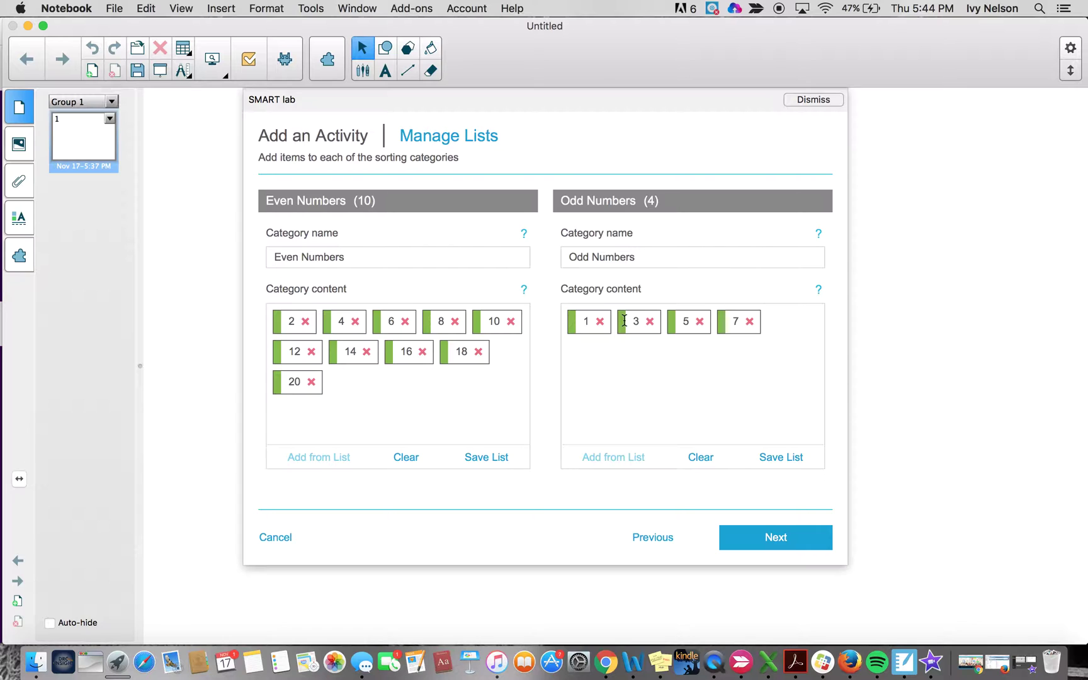
text(9)
key(Return)
text(11)
key(Return)
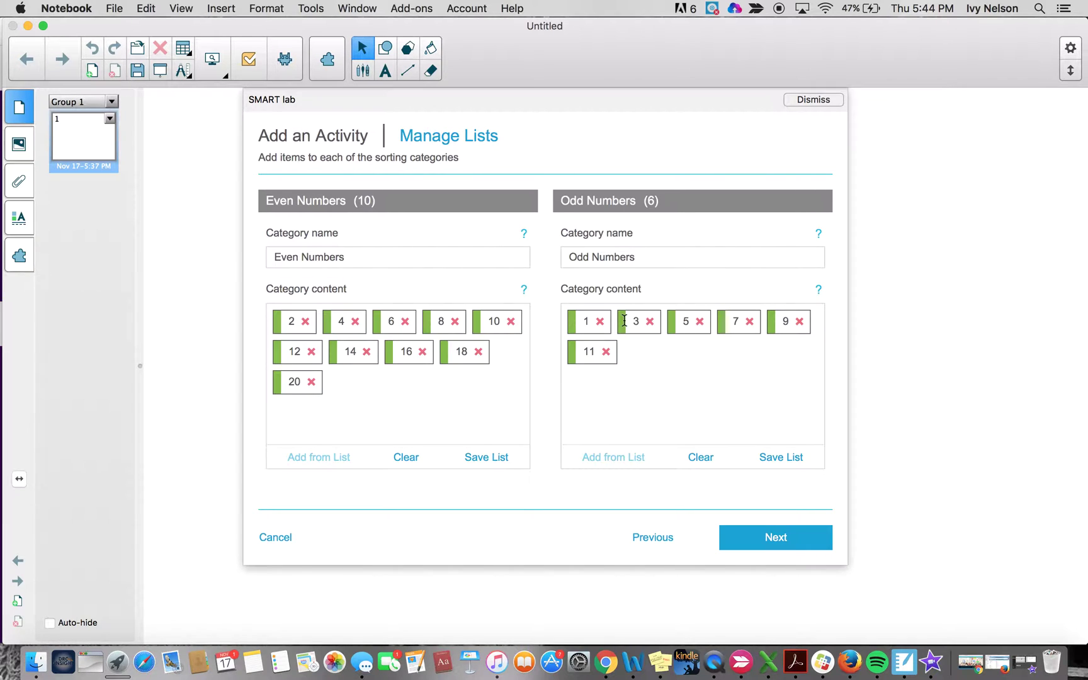
text(13)
key(Return)
text(15)
key(Return)
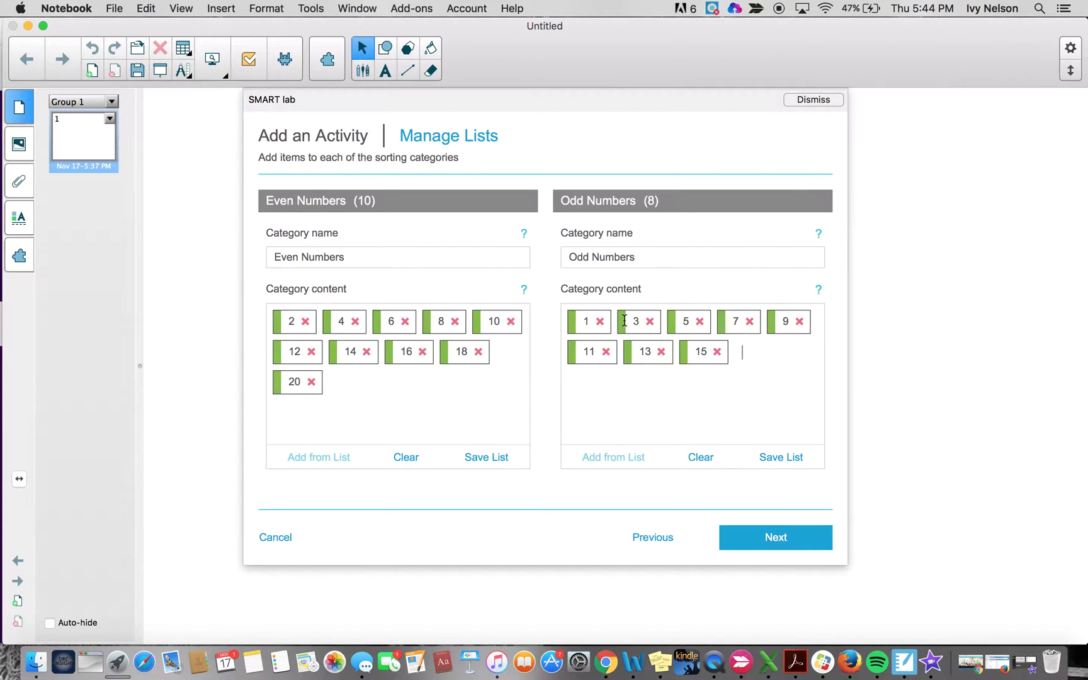
text(17)
key(Return)
click(750, 535)
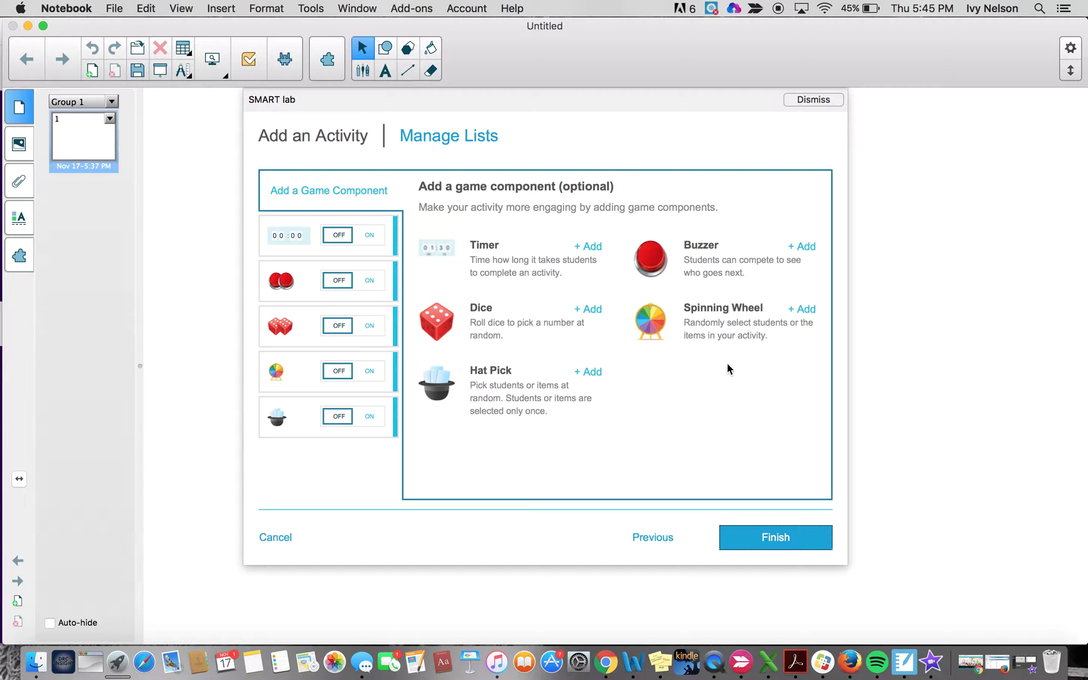
Add a Spinning Wheel set to Sorting Categories, after previewing its other options, and finish the activity.
click(803, 310)
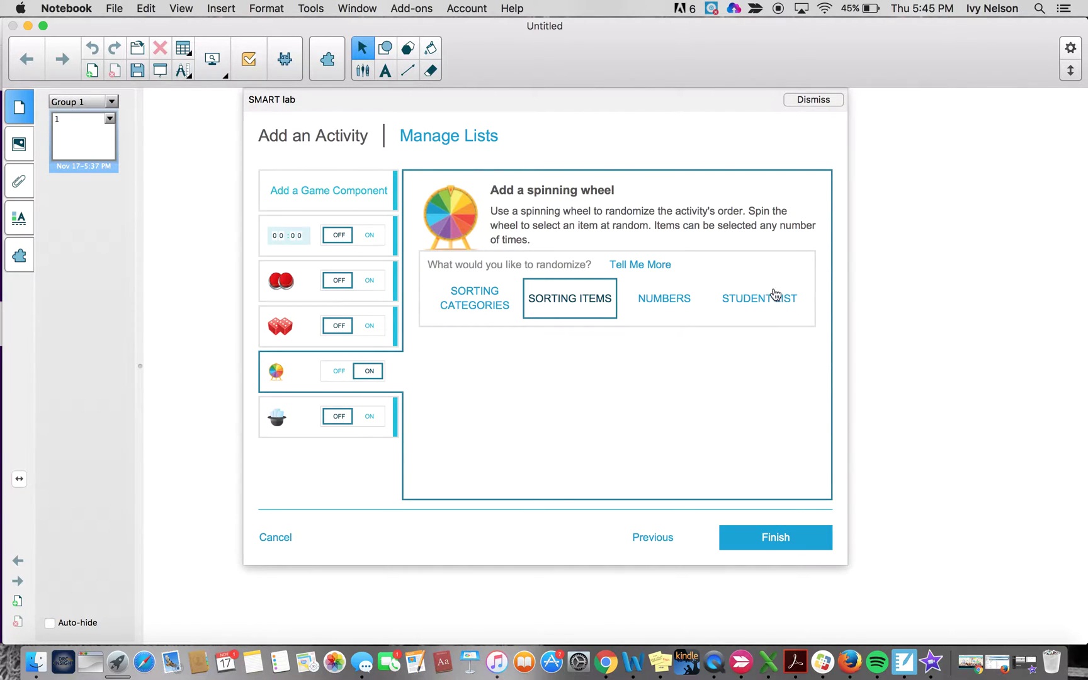
click(478, 303)
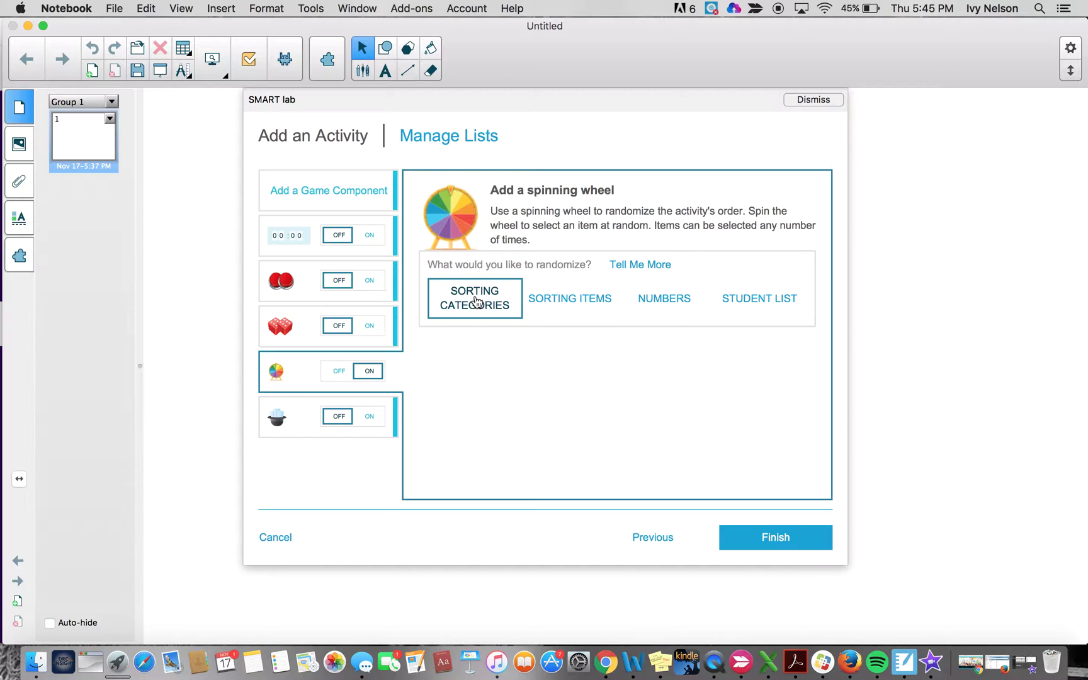
click(572, 301)
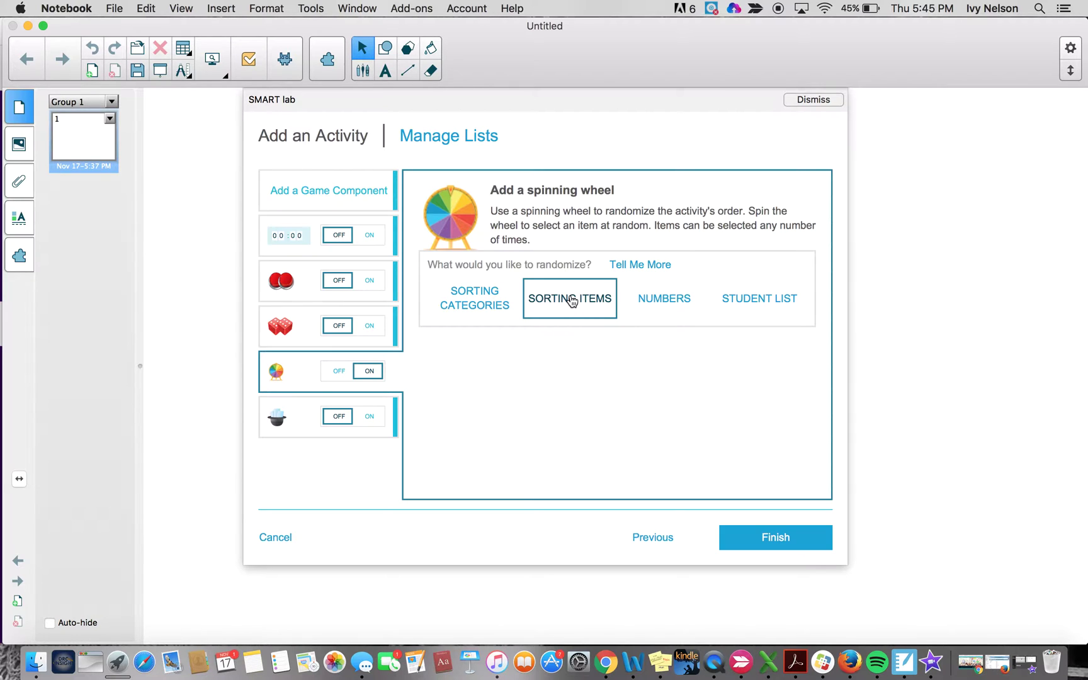
click(670, 309)
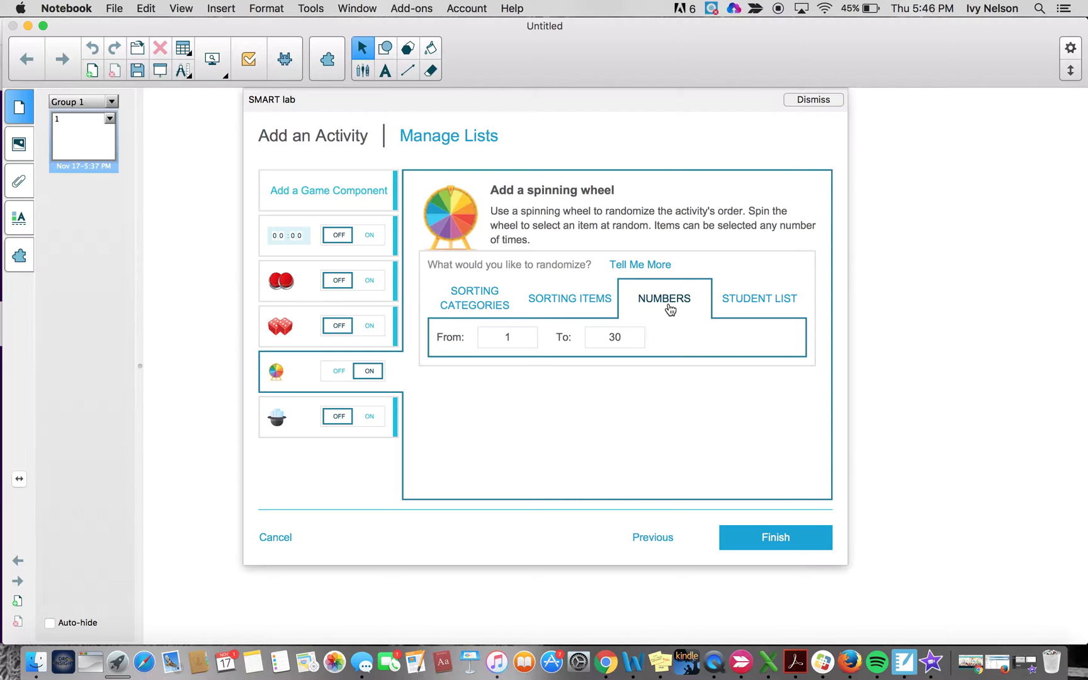
click(757, 304)
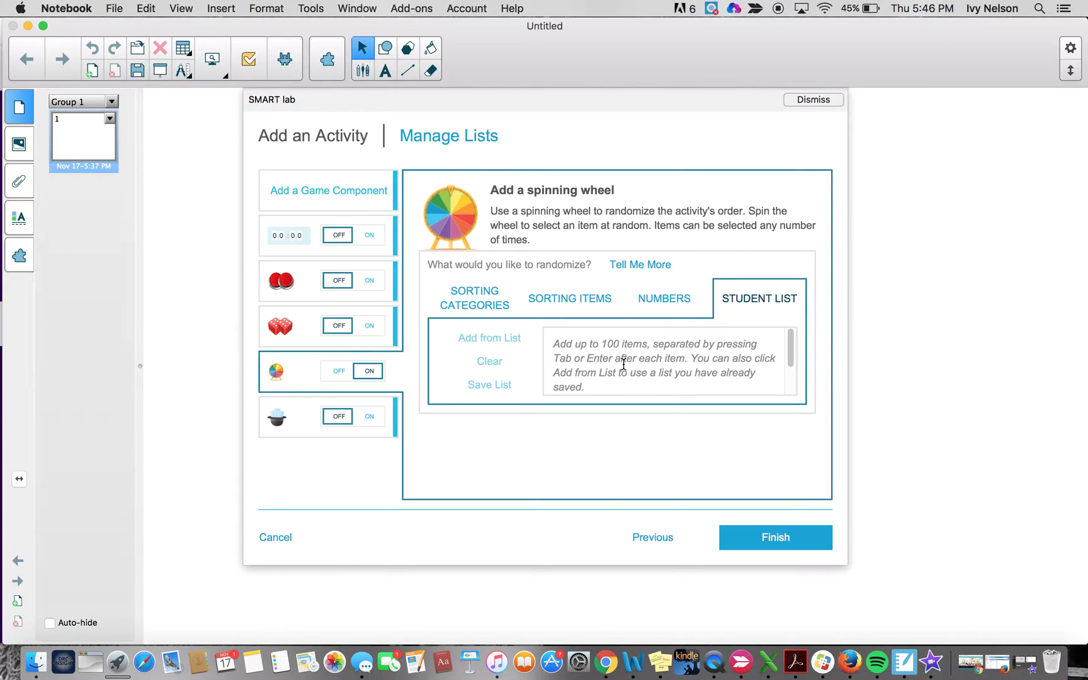
click(482, 306)
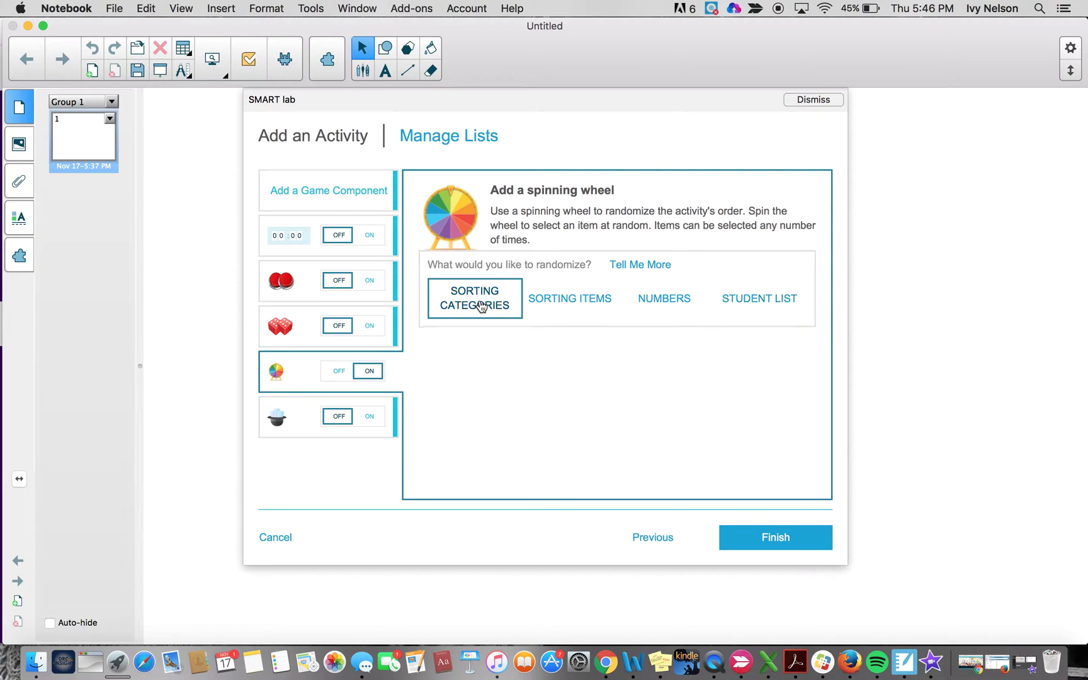
click(787, 539)
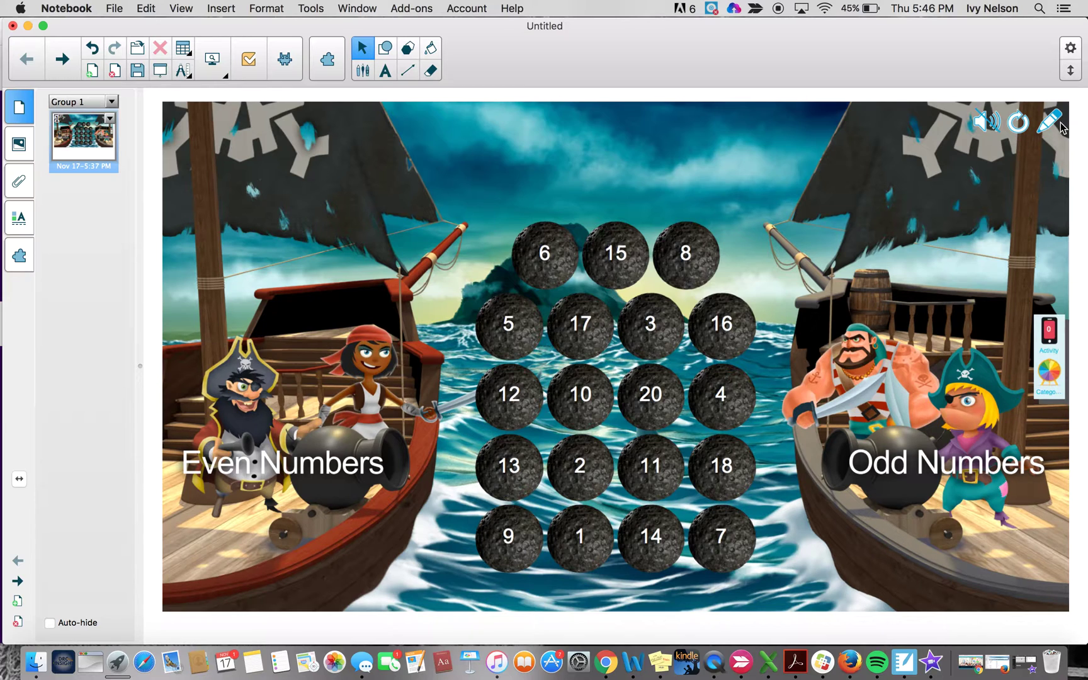
Toggle the game sound on and off, then drag cannonball 8 onto the Even Numbers ship.
click(987, 125)
click(986, 124)
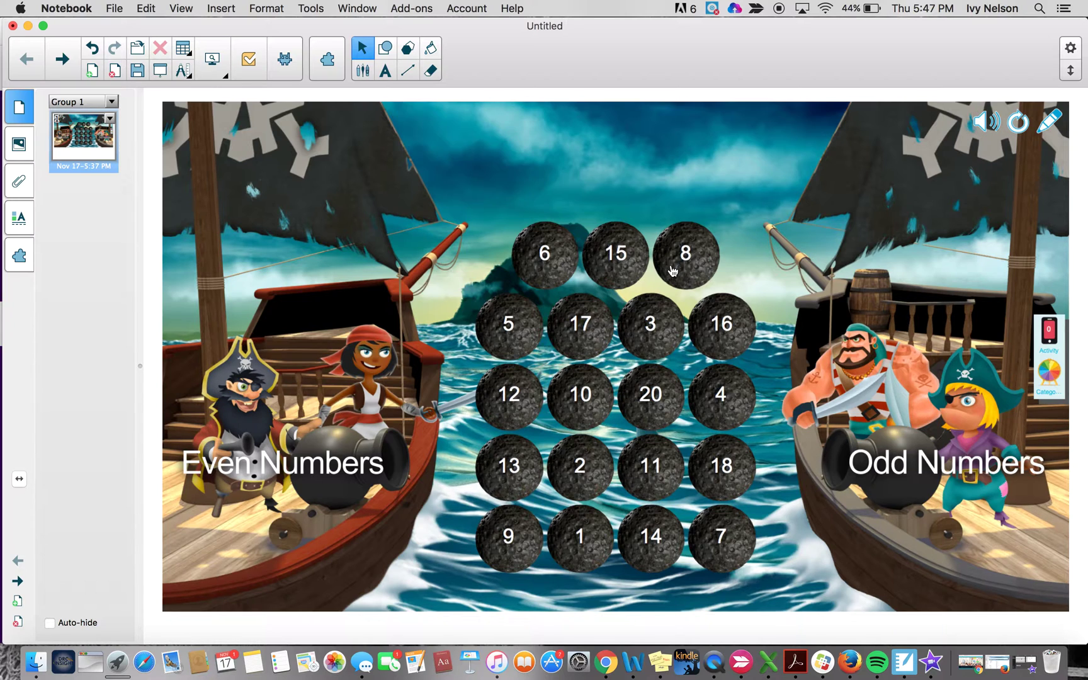
drag(688, 264, 392, 466)
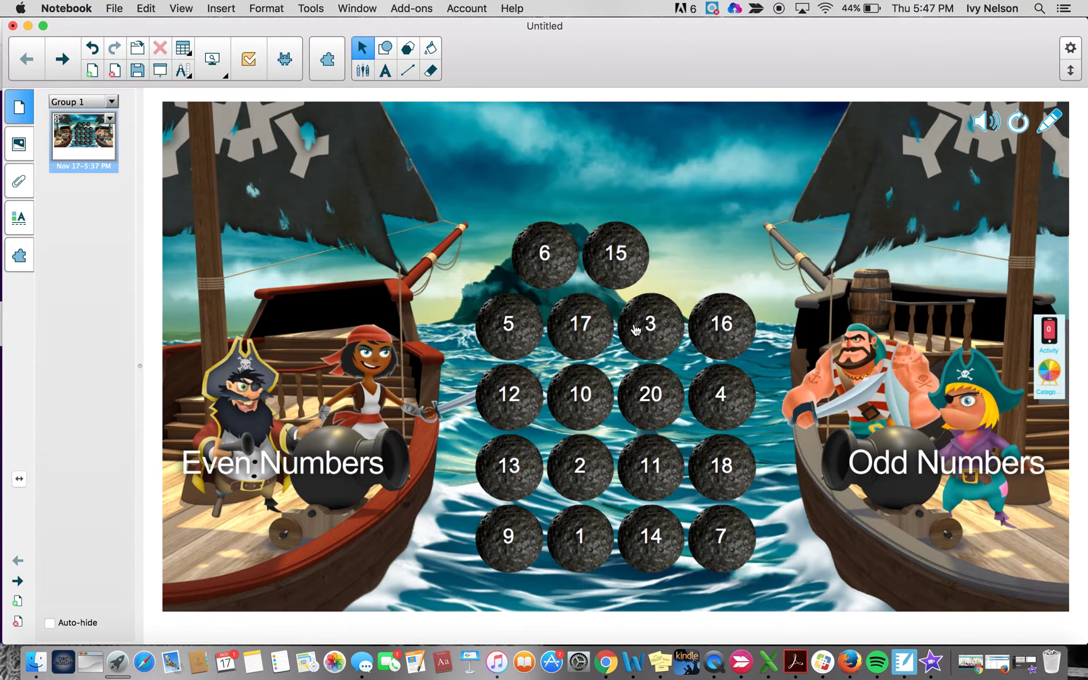
Sort cannonballs 3 and 11 onto the Odd Numbers ship, mute the sound, and reset the game.
drag(637, 328, 842, 454)
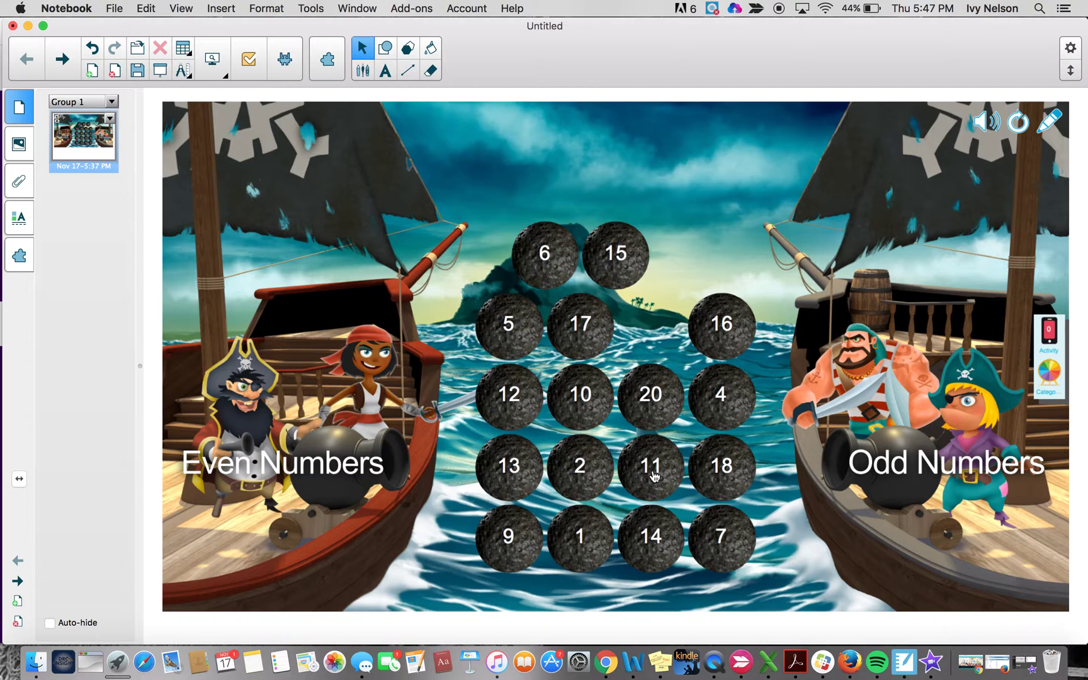
drag(654, 476, 357, 467)
drag(652, 475, 865, 464)
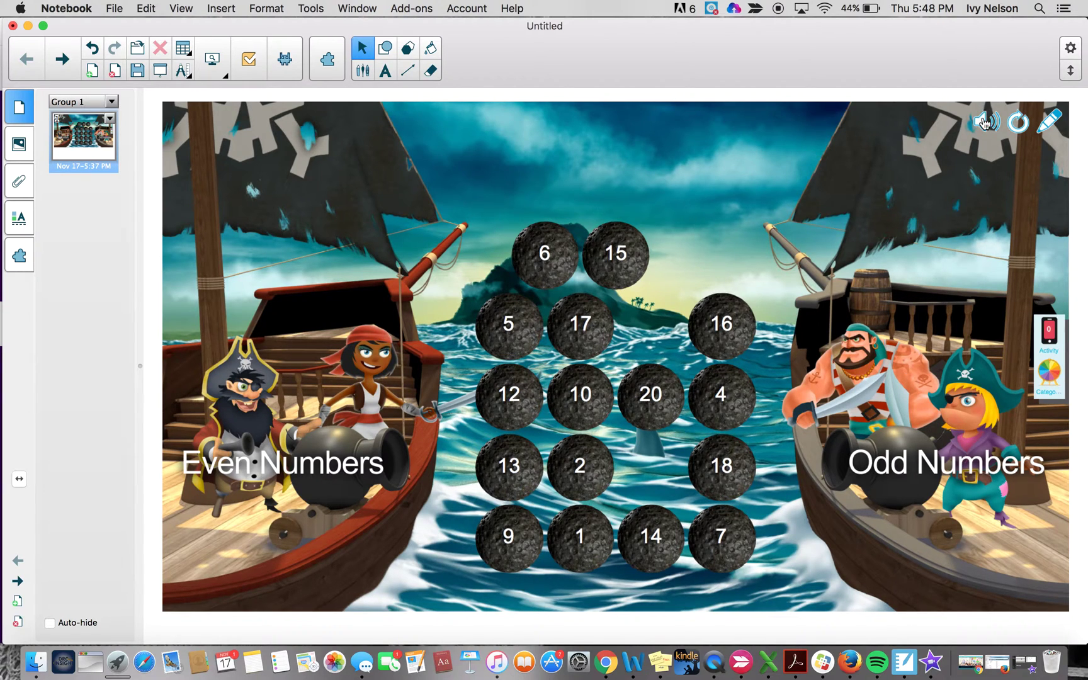
click(984, 122)
click(1018, 123)
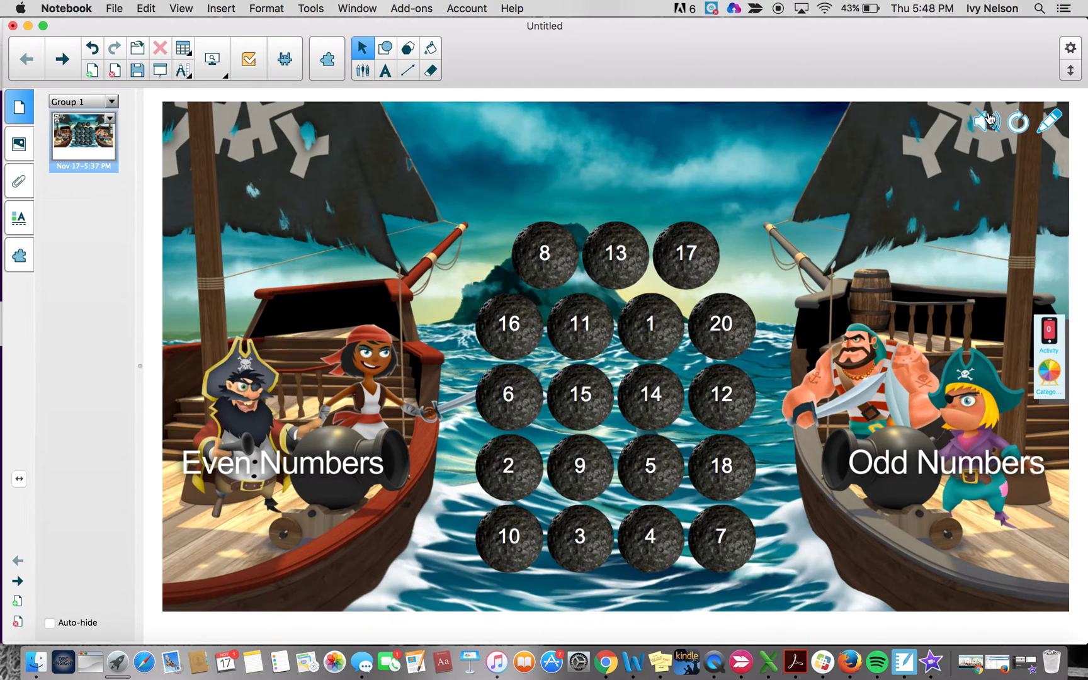
Sort cannonball 1 to Odd Numbers, spin the category wheel, then sort 6 to Even Numbers.
click(1055, 376)
click(986, 123)
drag(666, 339, 922, 485)
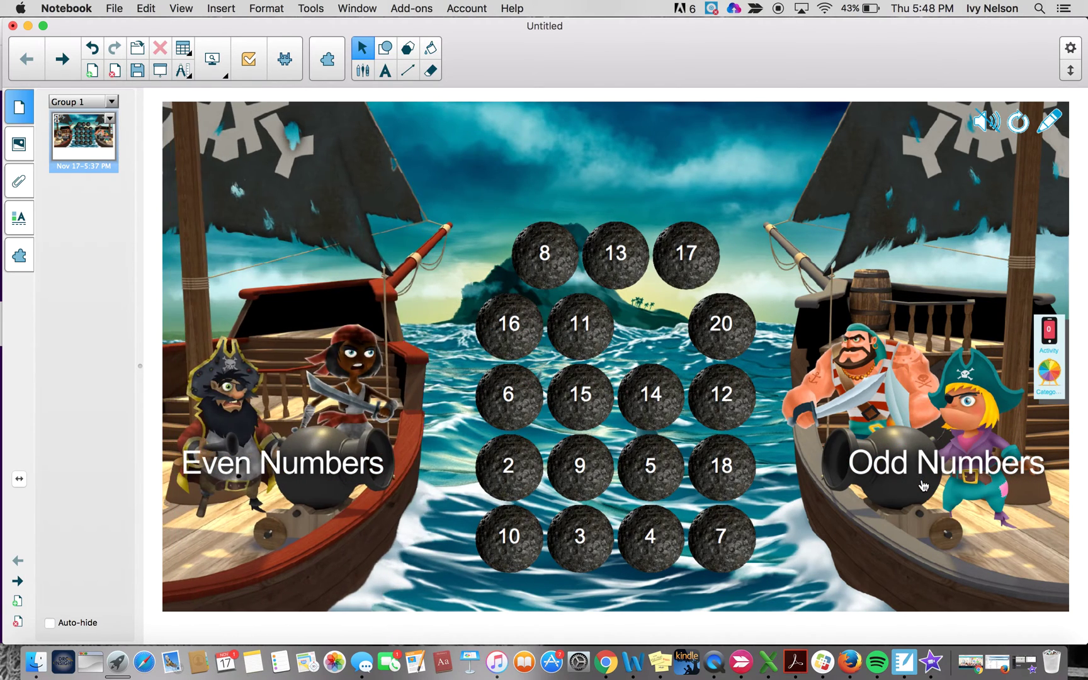
click(1050, 372)
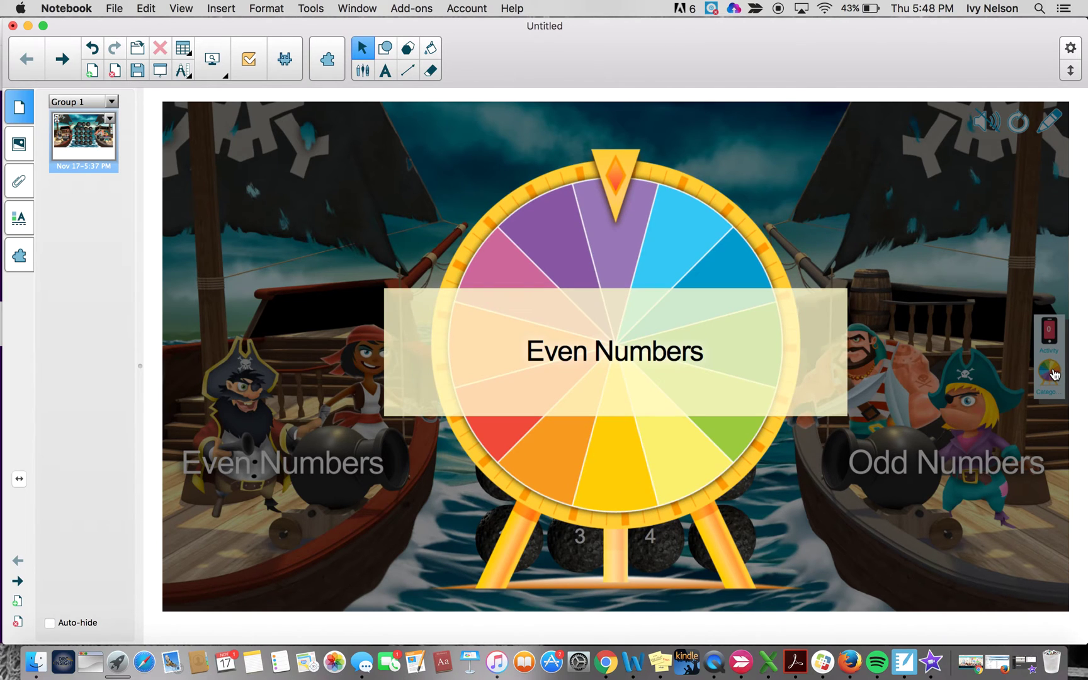
click(819, 338)
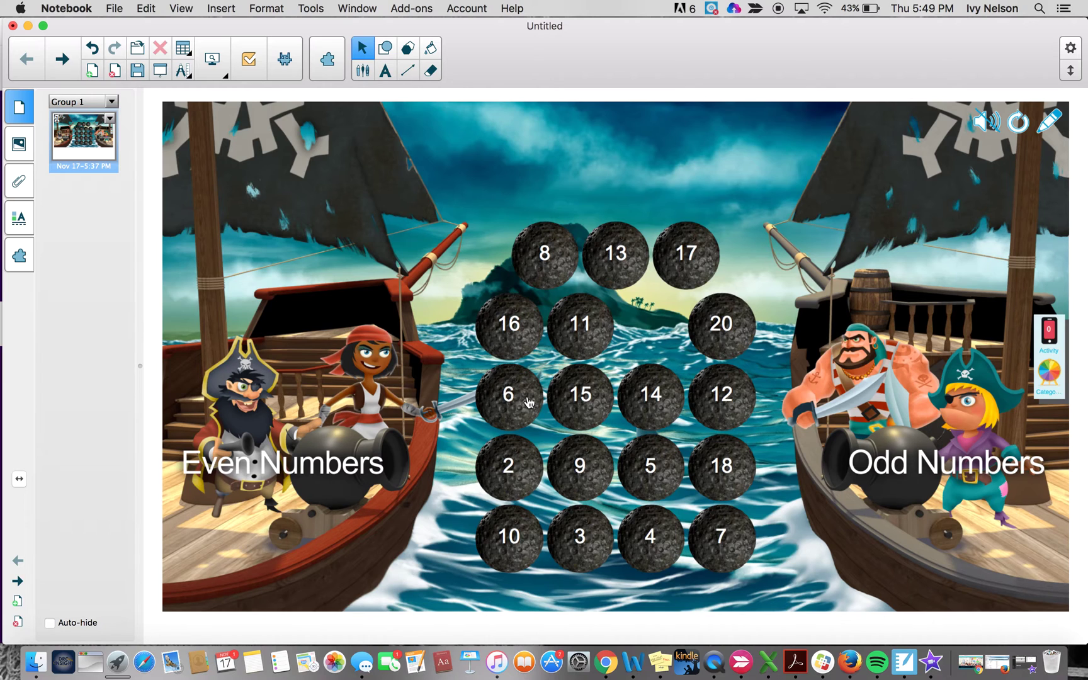
drag(528, 402, 344, 466)
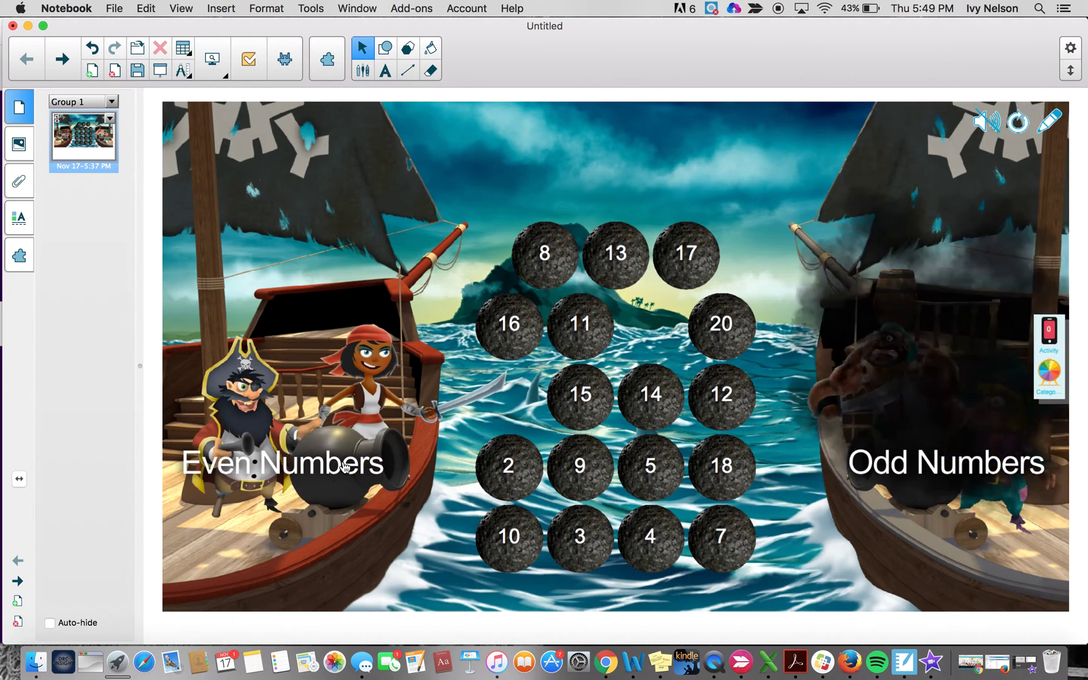